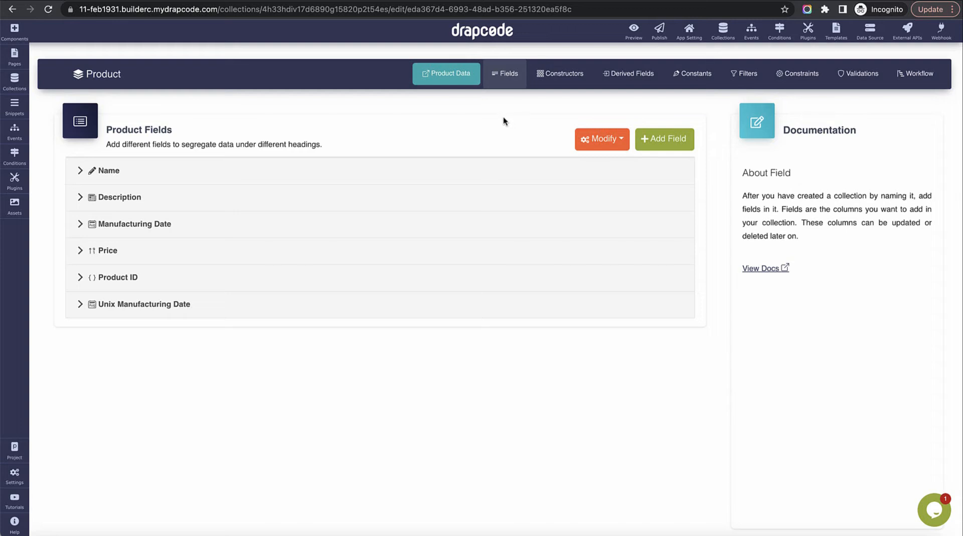
- Add a Reference field named Category to the Product collection and point it to the Category collection
click(646, 145)
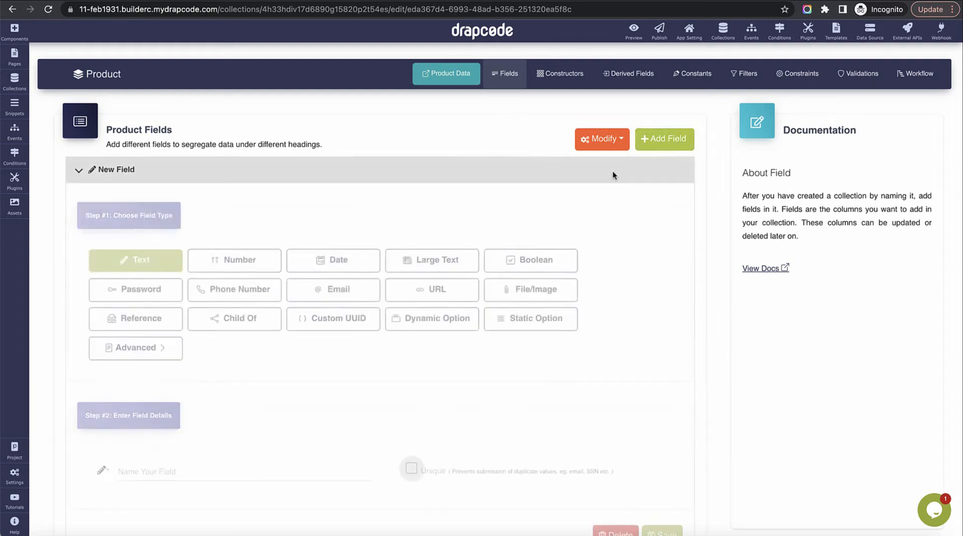
scroll(268, 253, down, 3)
click(138, 193)
click(200, 343)
text(Category)
key(Tab)
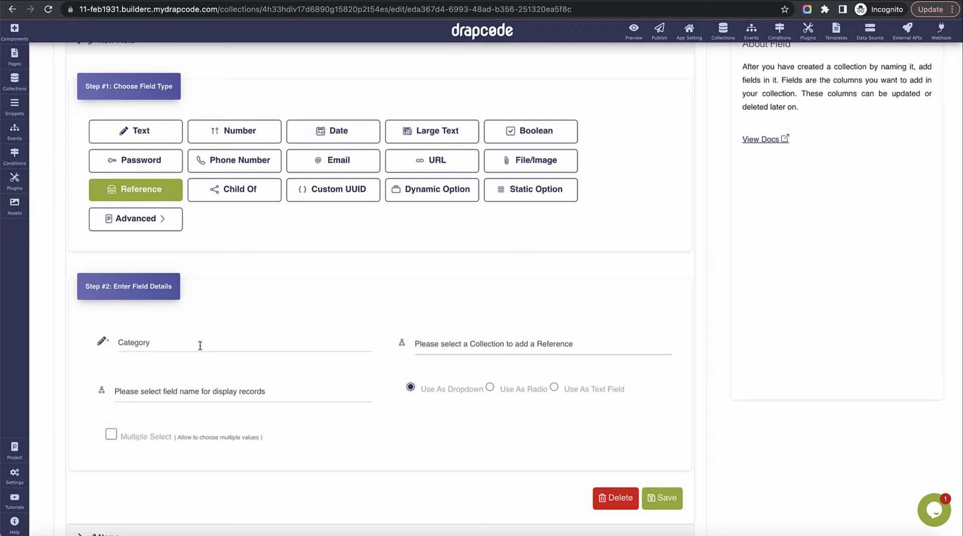
click(453, 344)
click(459, 357)
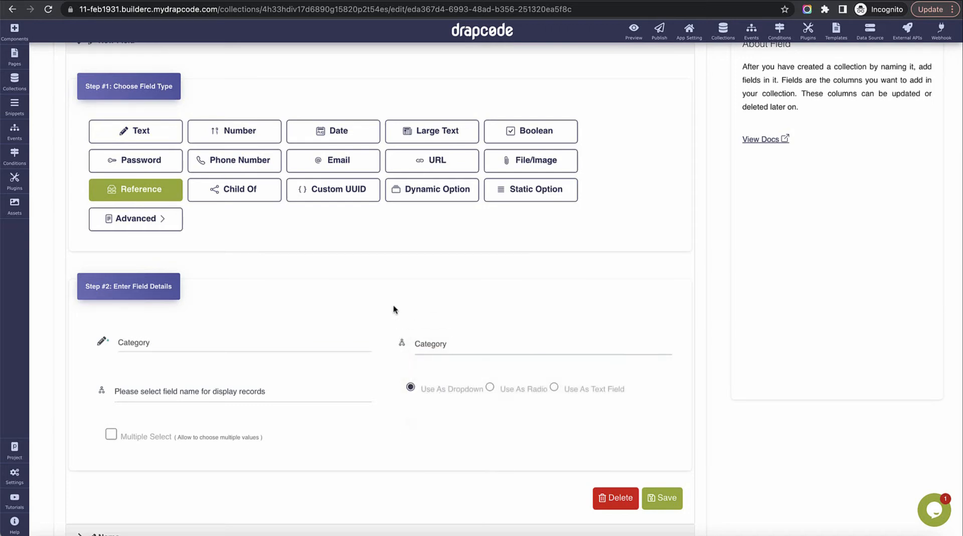
- Use Name as the Category reference's display field and save the new field
scroll(394, 308, down, 2)
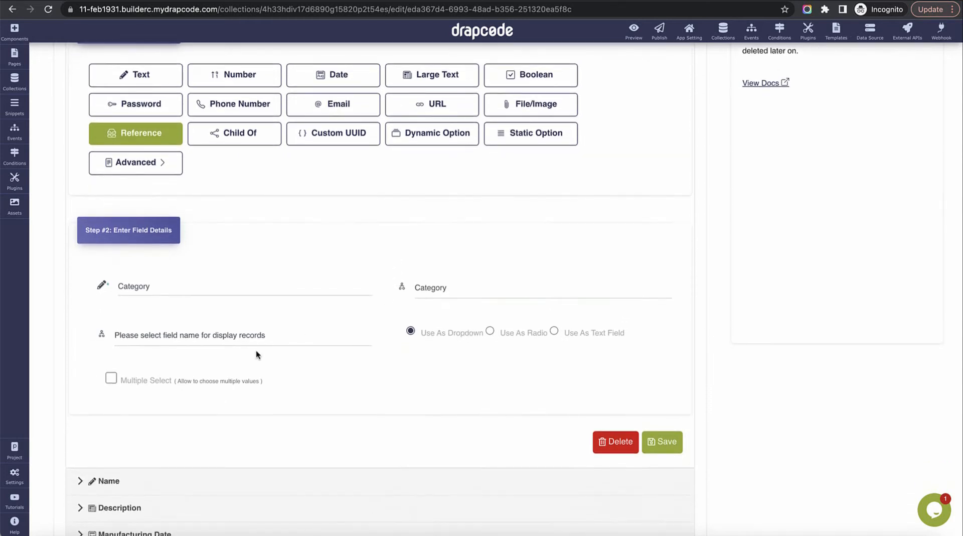
click(255, 344)
click(250, 373)
click(244, 334)
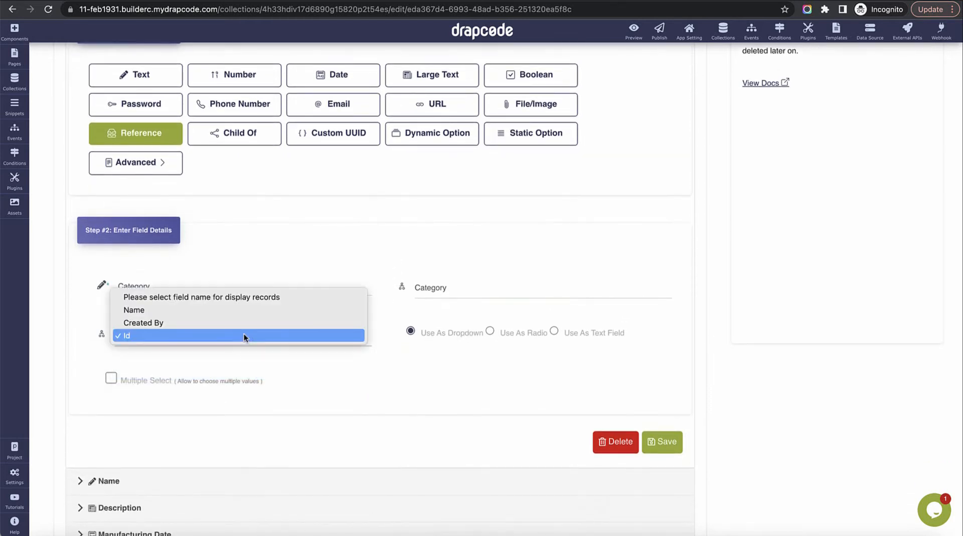
click(244, 310)
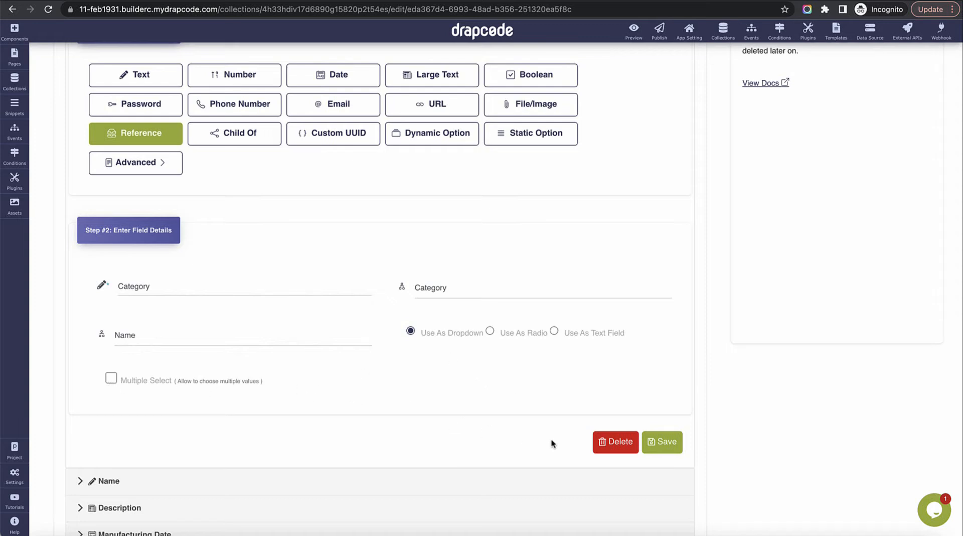
click(656, 448)
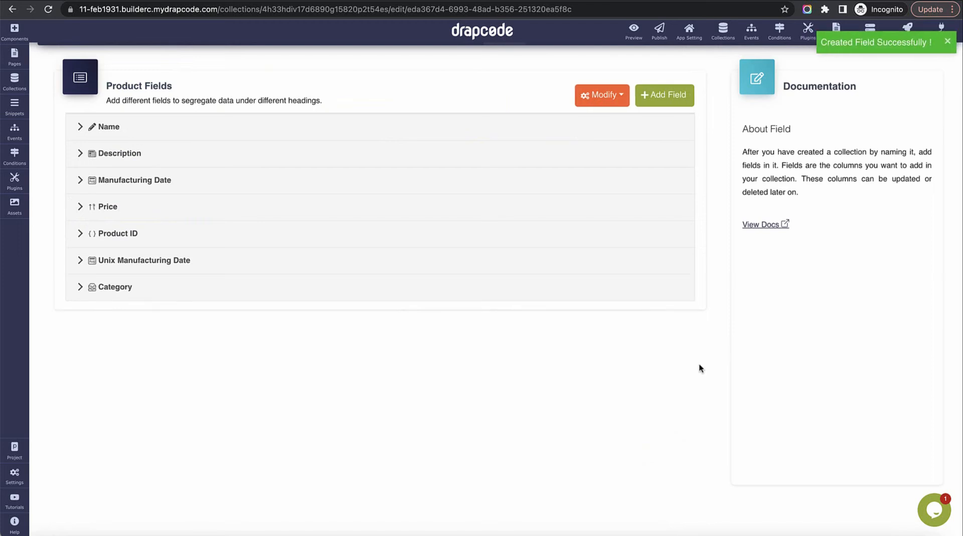
click(520, 294)
click(520, 294)
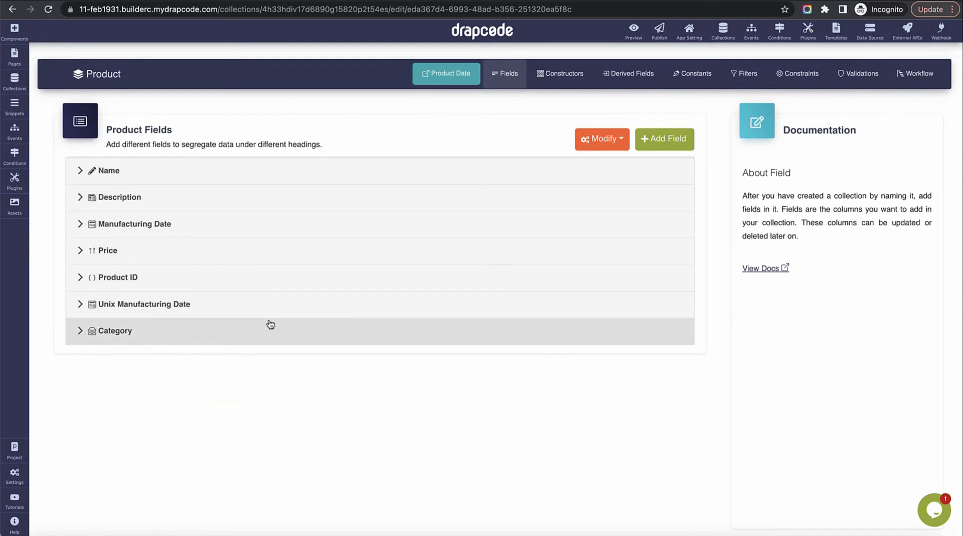
- Add a Text field named Category Name to the Product collection and save it
click(657, 139)
scroll(381, 297, down, 1)
scroll(371, 290, down, 1)
click(163, 187)
click(225, 399)
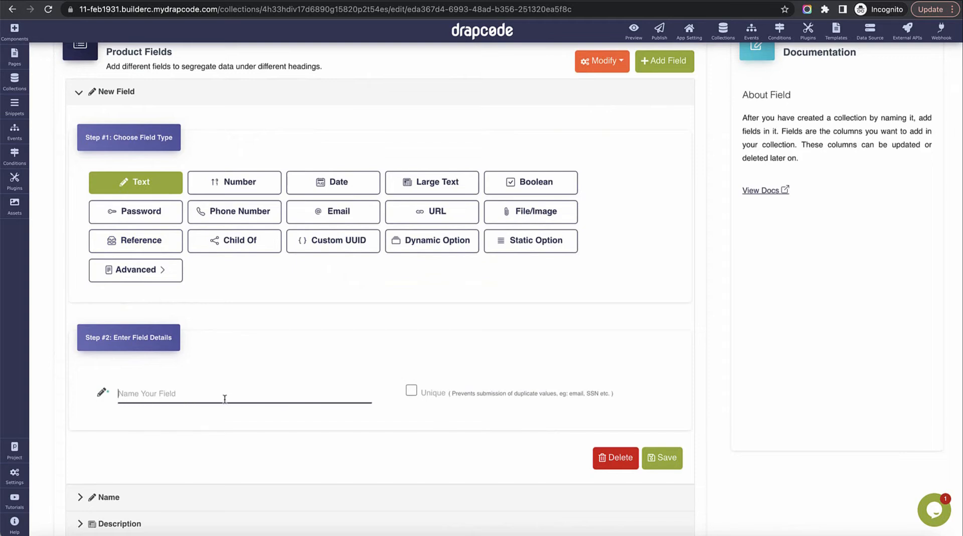
text(Category Name)
scroll(451, 377, down, 1)
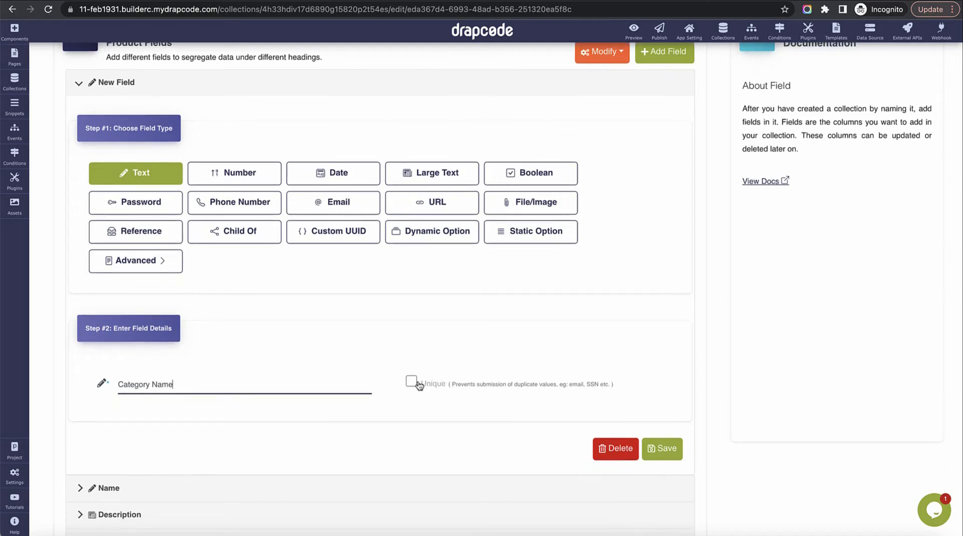
click(657, 448)
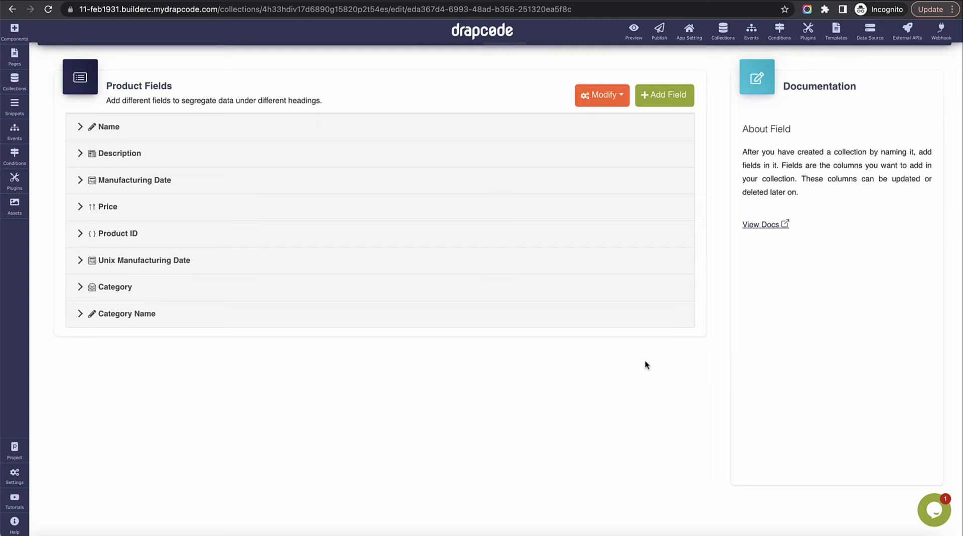
- Open the Product Create page and delete its existing product form
click(19, 63)
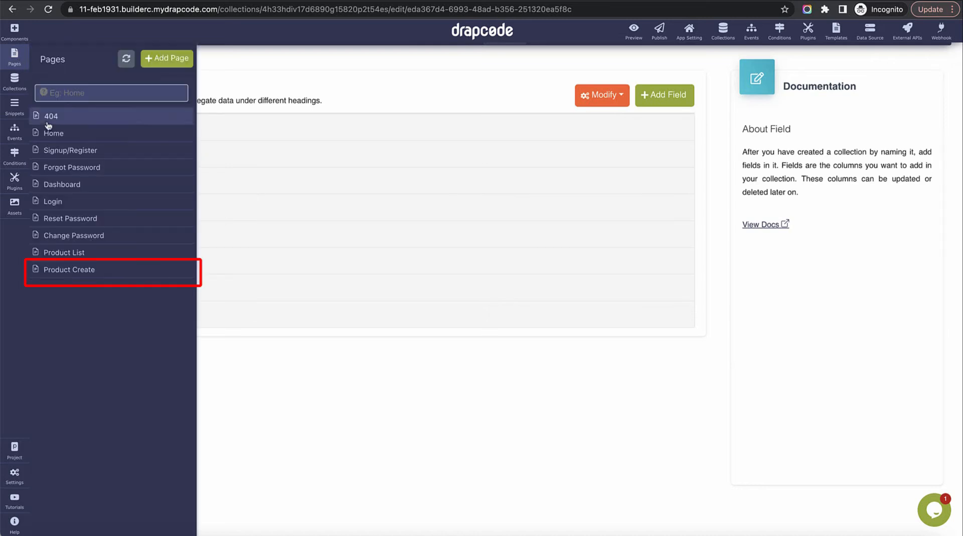
click(83, 271)
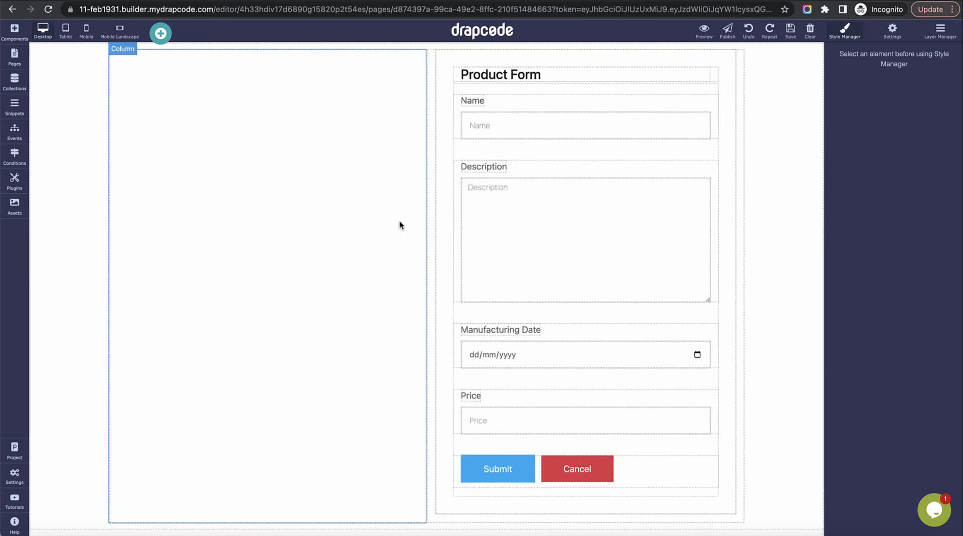
click(724, 122)
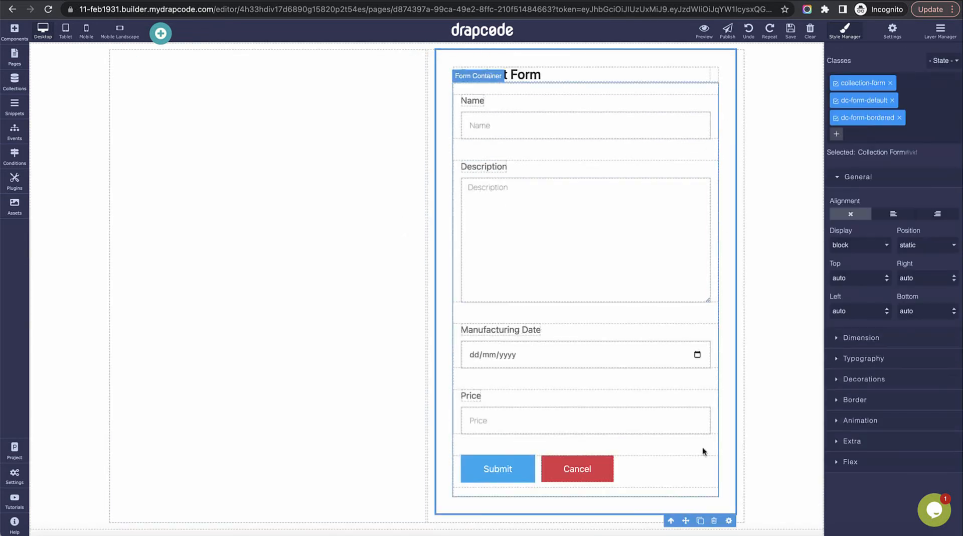
click(714, 520)
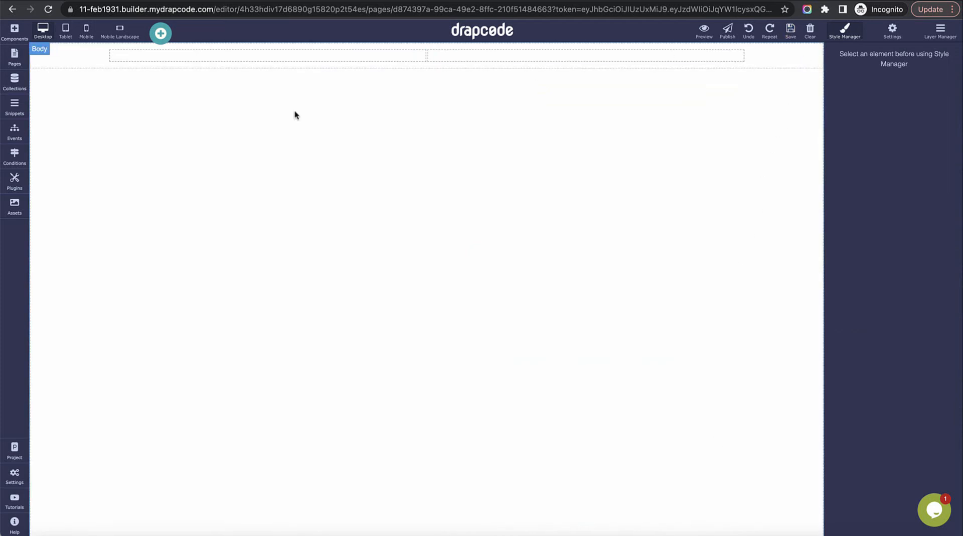
- Place a collection form in the page's empty second column and bind it to the Product collection
click(14, 31)
drag(69, 258, 642, 54)
click(495, 276)
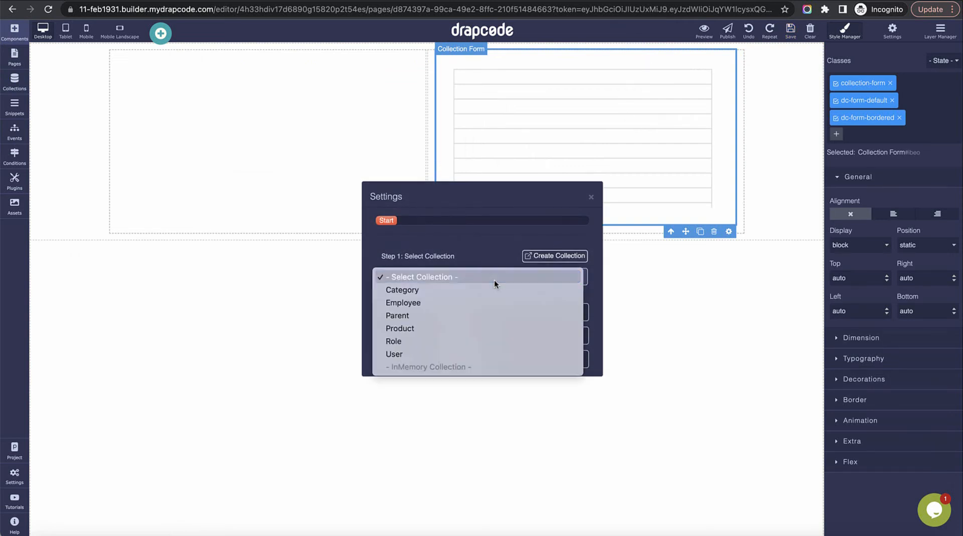
click(494, 328)
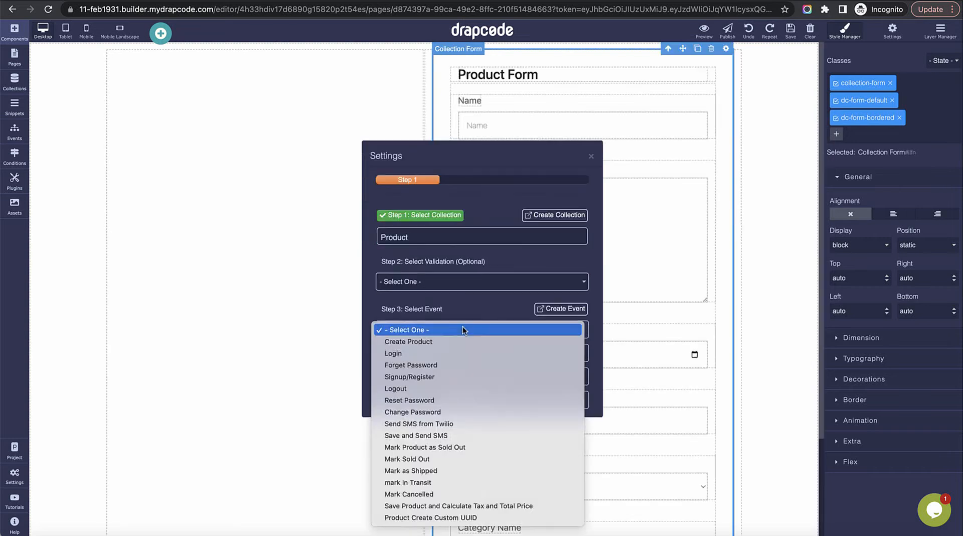
- Assign the Product Create Custom UUID event to the new product form and close its settings
click(473, 334)
click(473, 335)
click(470, 331)
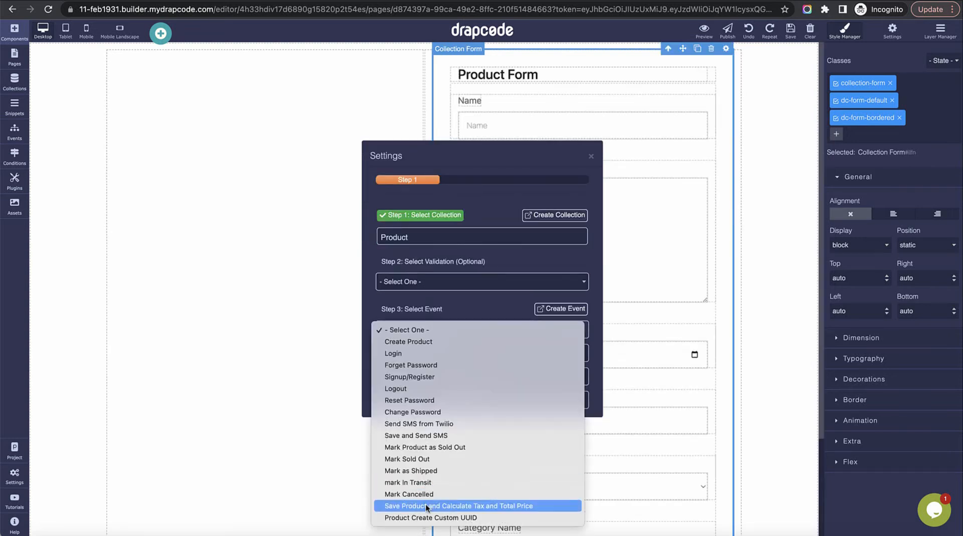
click(428, 516)
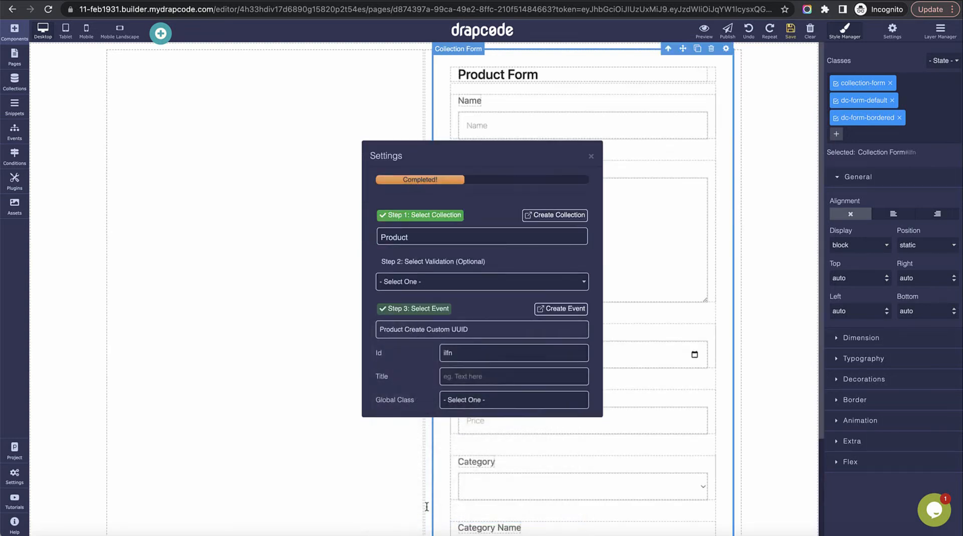
click(591, 156)
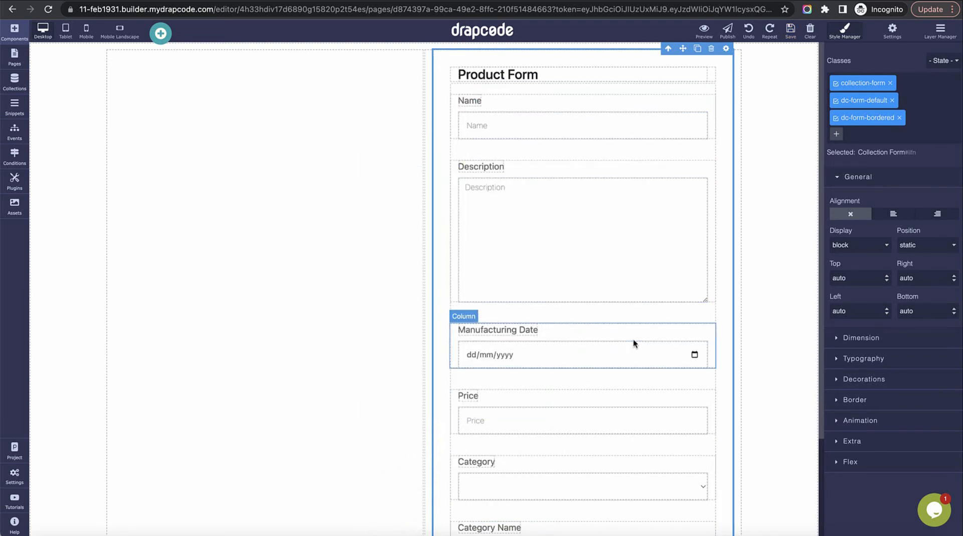
- Set the form's Price input to type text and give it a fixed value of 200
scroll(632, 340, down, 3)
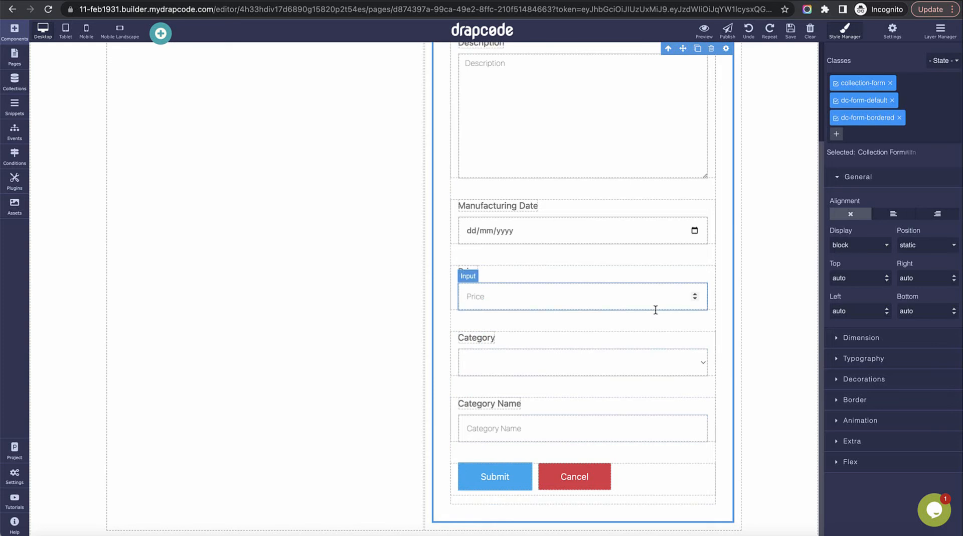
click(669, 293)
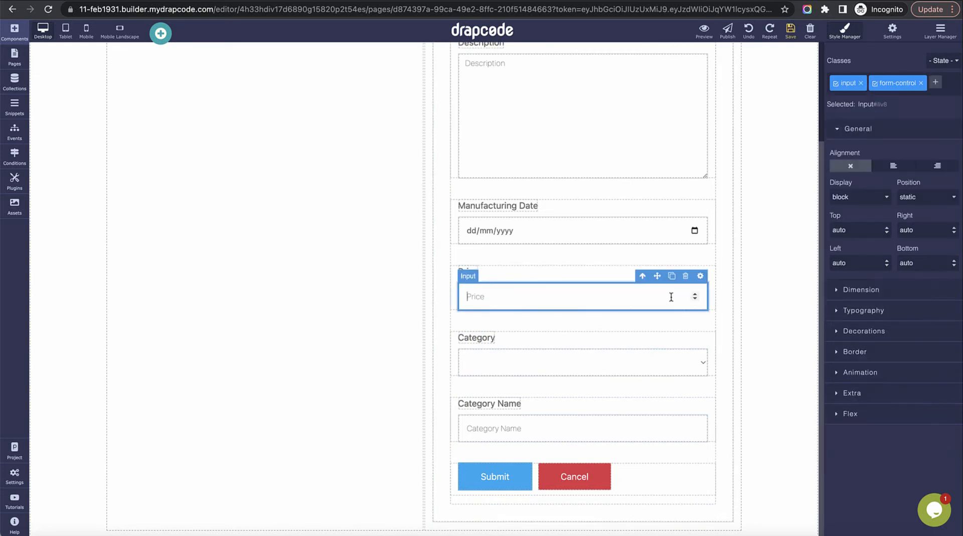
click(701, 277)
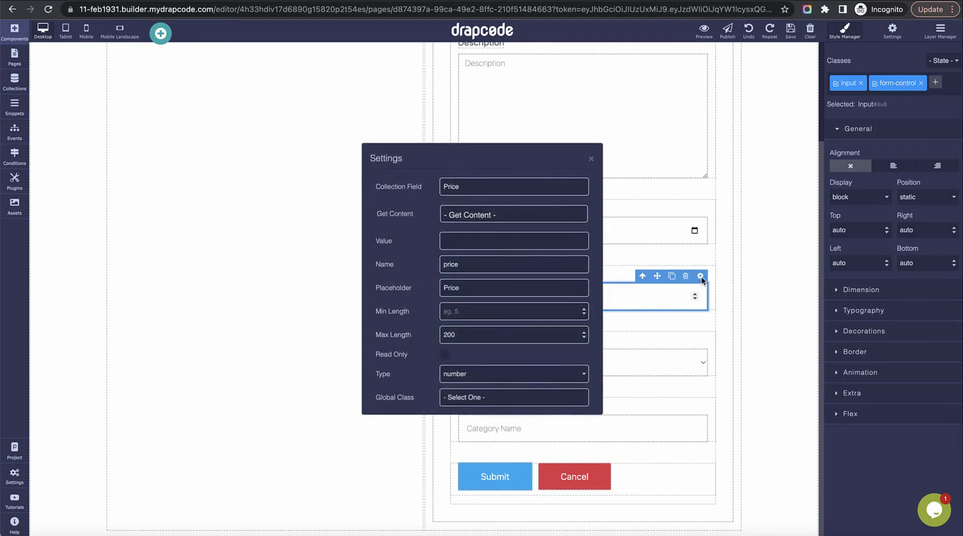
click(504, 374)
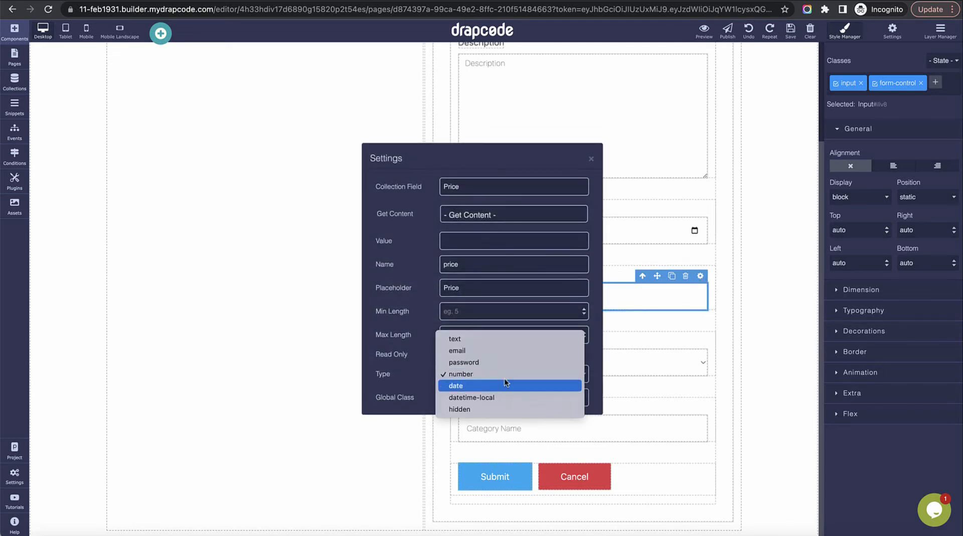
click(503, 337)
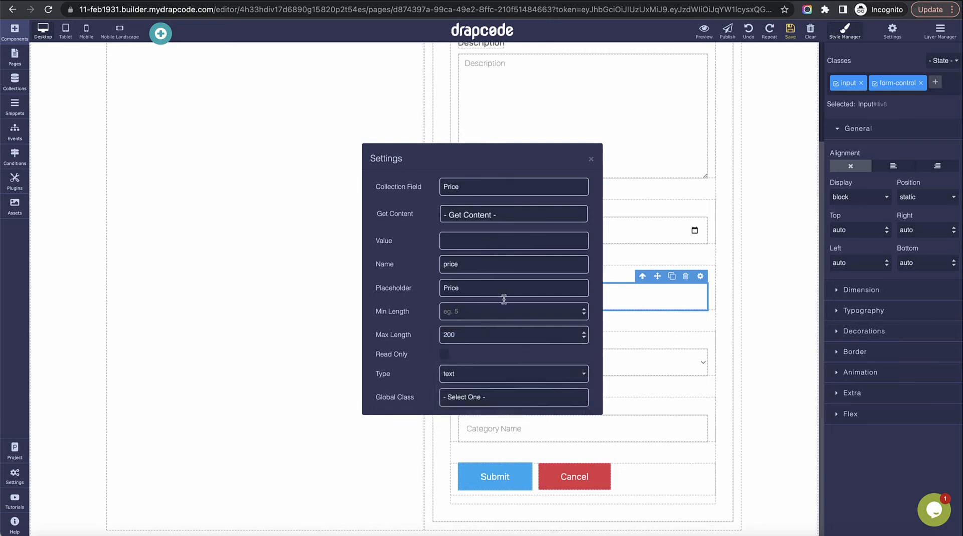
click(492, 215)
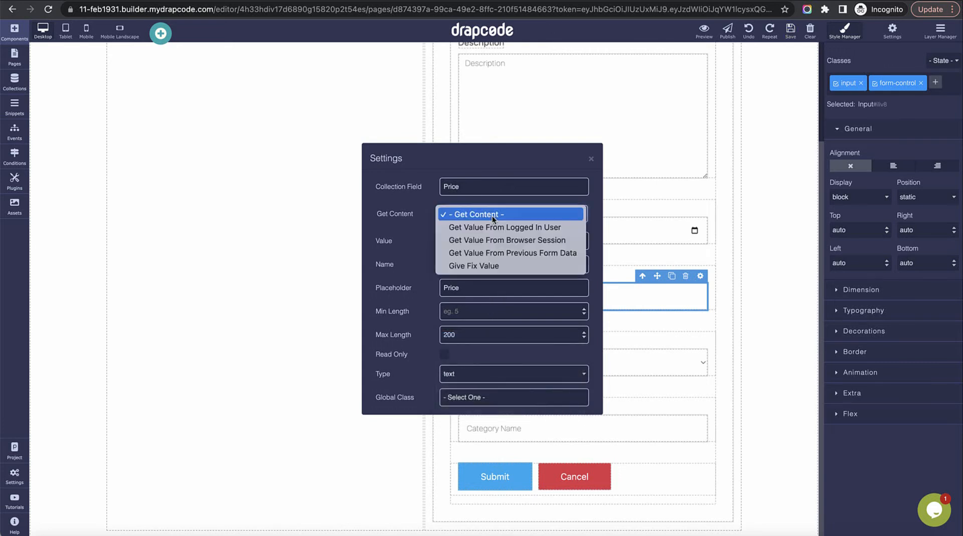
click(501, 265)
click(494, 420)
text(200)
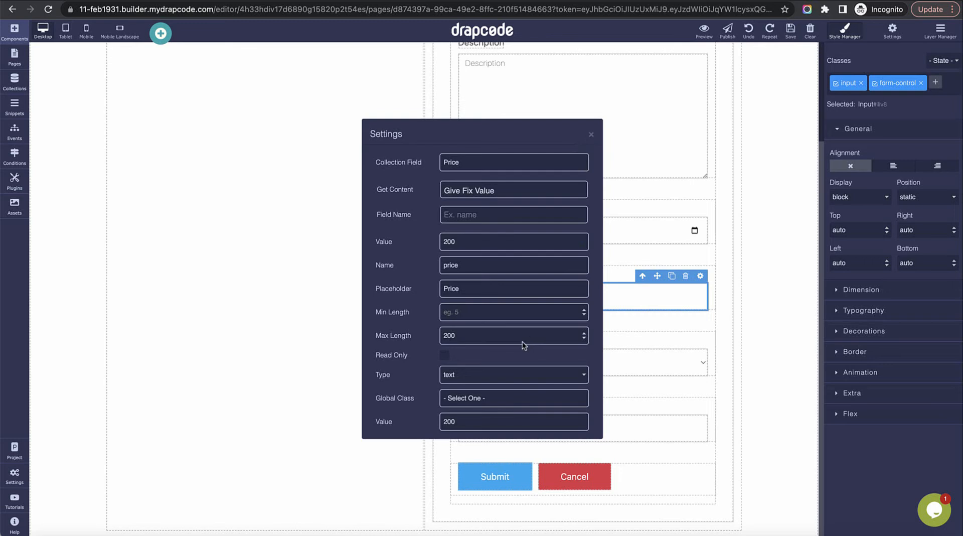
- Change the Price input's type to hidden, close its settings and select the whole collection form
click(509, 375)
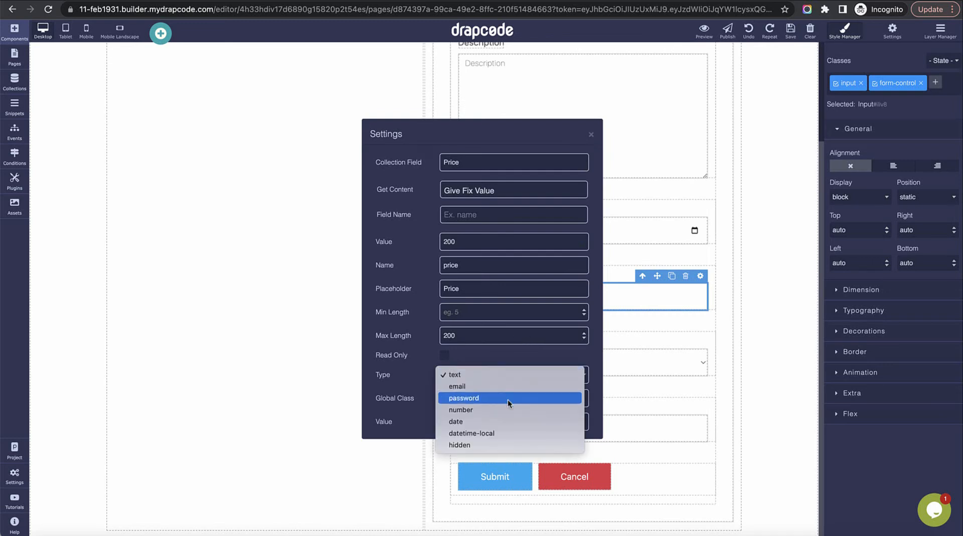
click(506, 444)
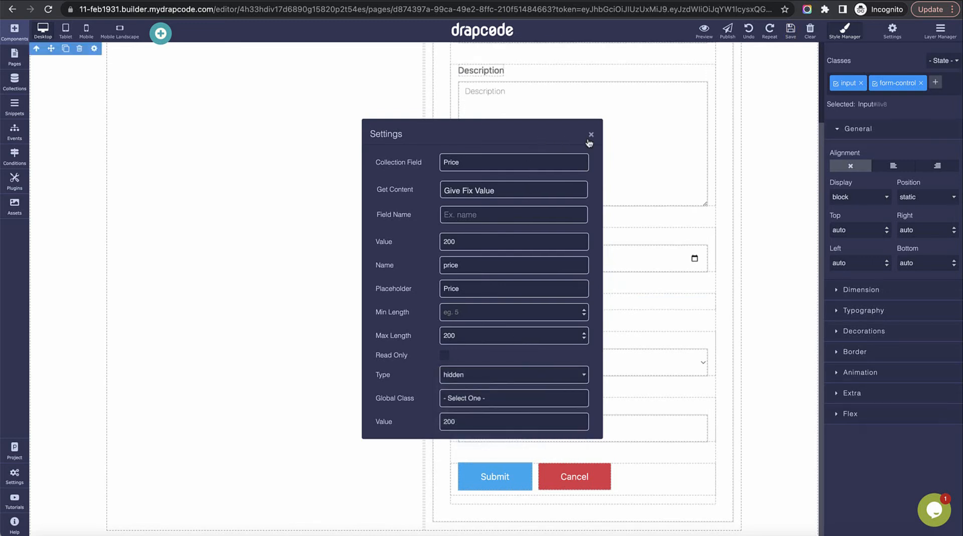
click(591, 134)
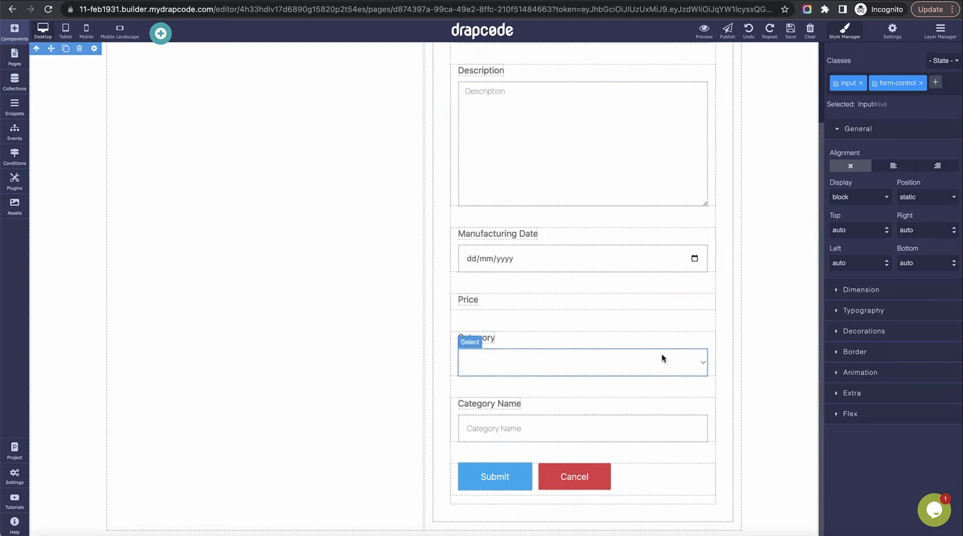
click(663, 370)
click(718, 300)
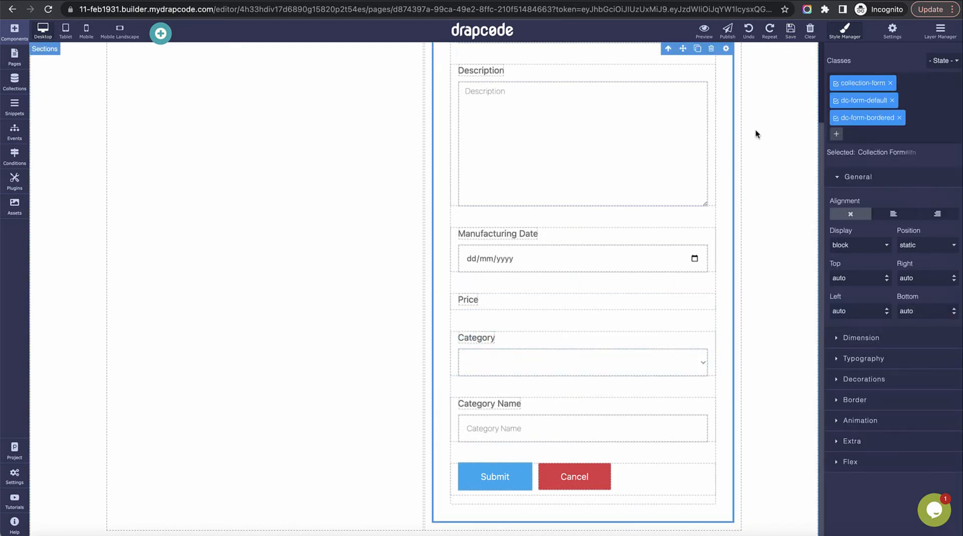
- Preview the Product Create page, choose Category 1 as the category and put the cursor in the Category Name field
click(705, 31)
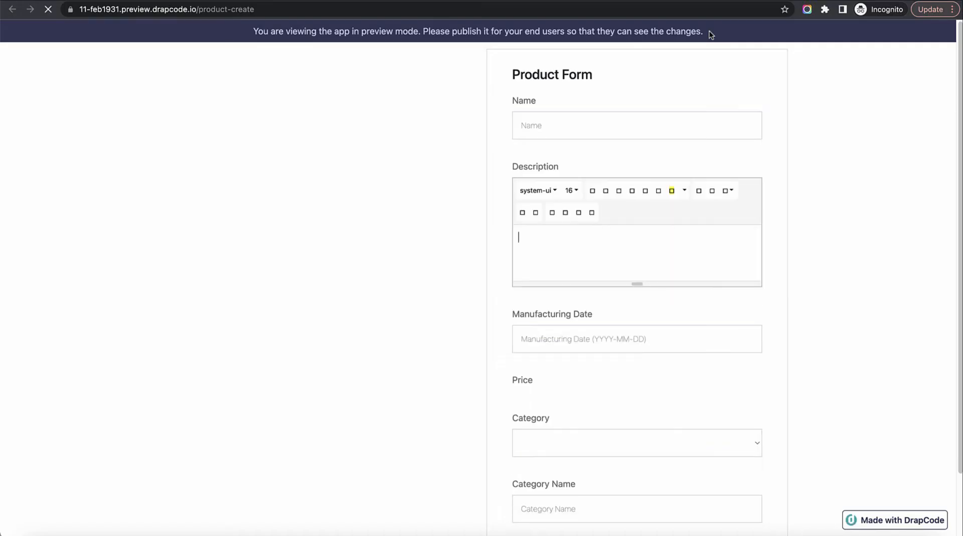
scroll(727, 351, down, 3)
click(743, 377)
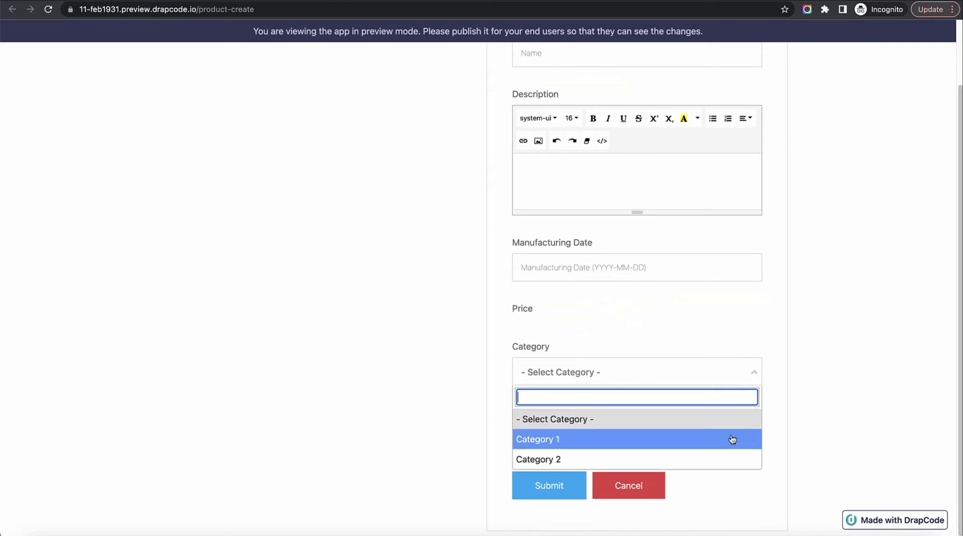
click(556, 439)
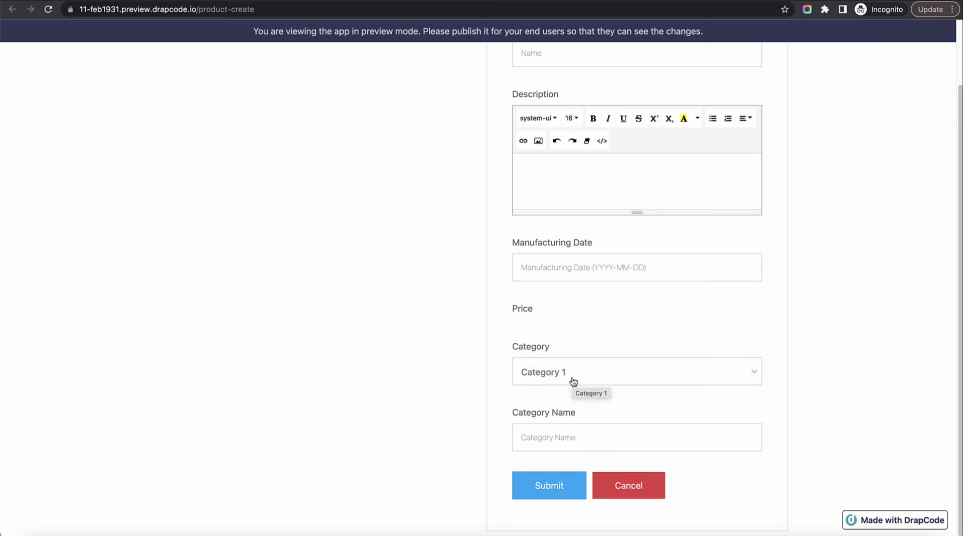
click(551, 435)
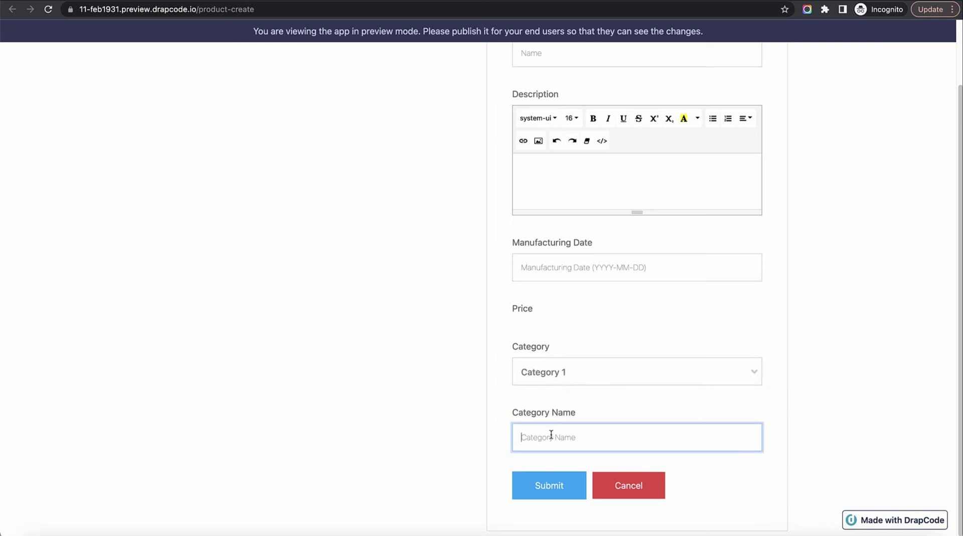
- Return to the builder, open the Category collection's data, copy the Category 1 record's uuid from its details and close them
key(ctrl+shift+Tab)
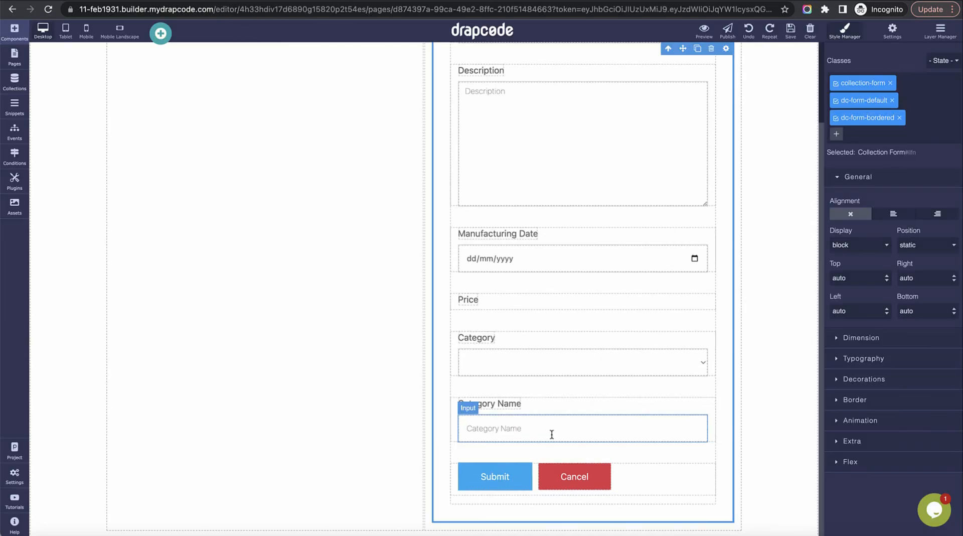
click(19, 89)
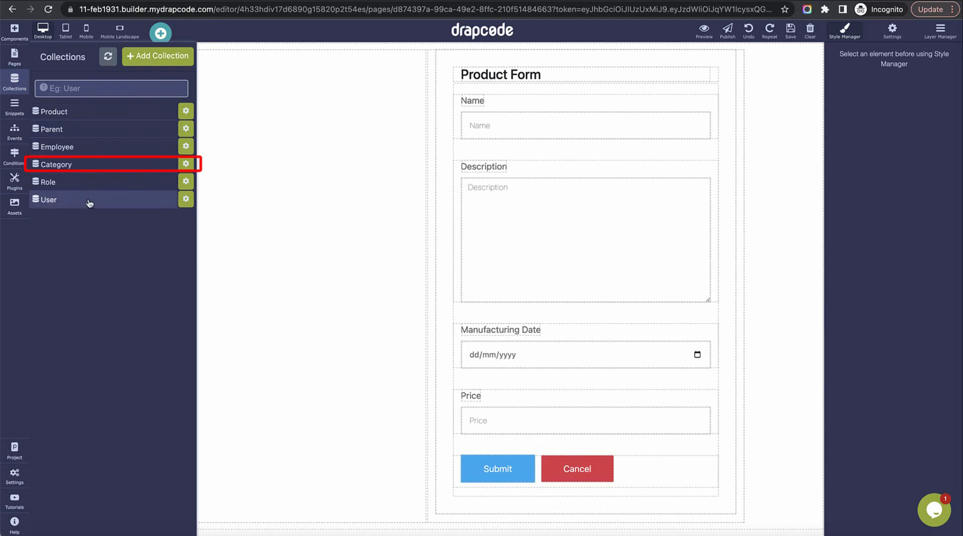
click(94, 165)
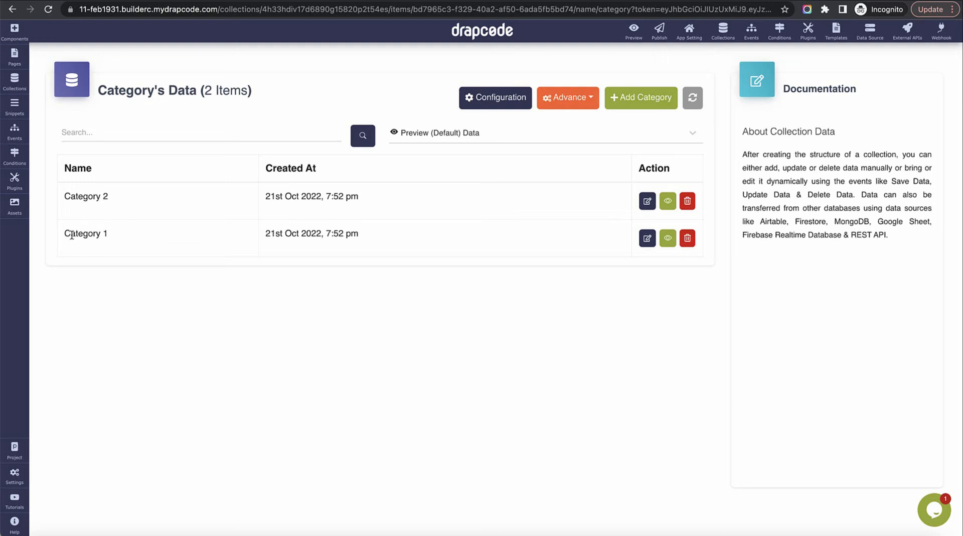
drag(70, 233, 412, 257)
click(661, 245)
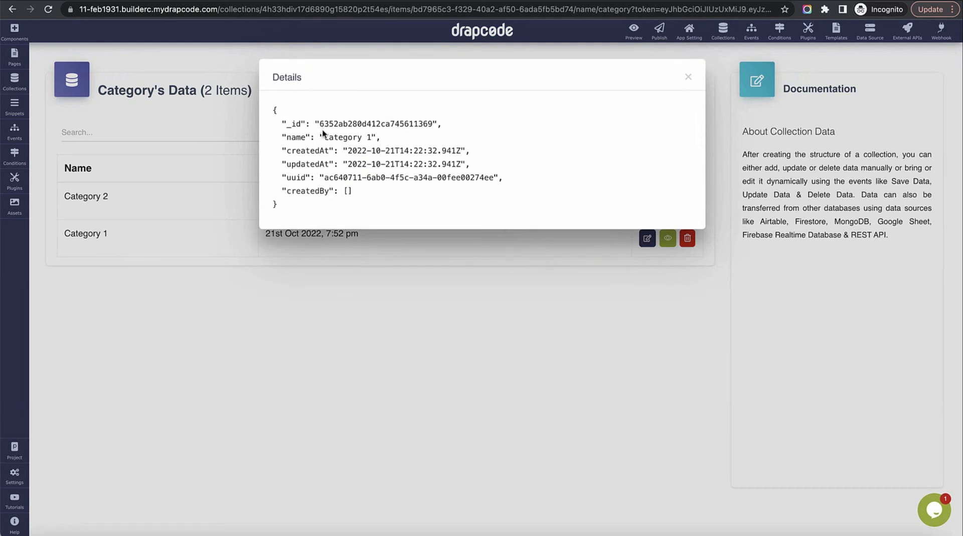
drag(325, 177, 489, 178)
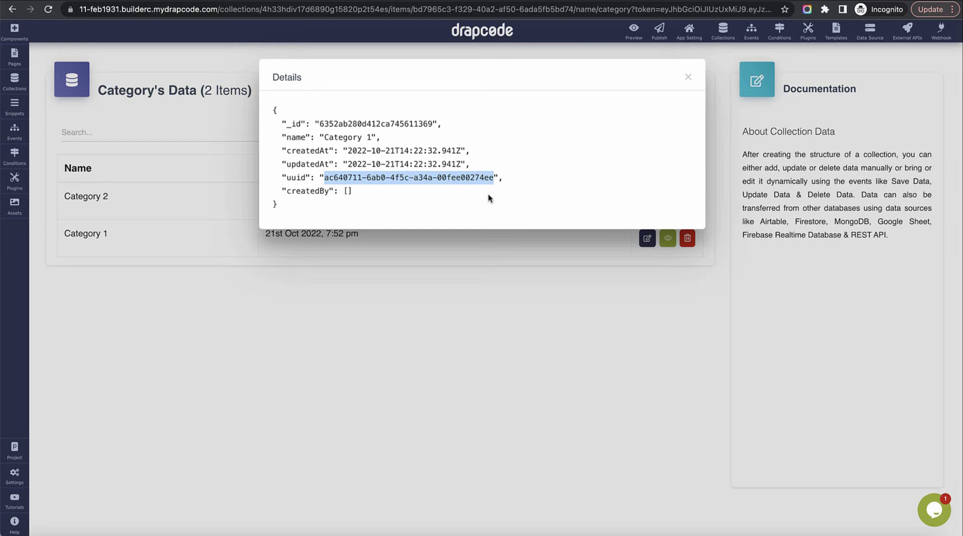
click(689, 77)
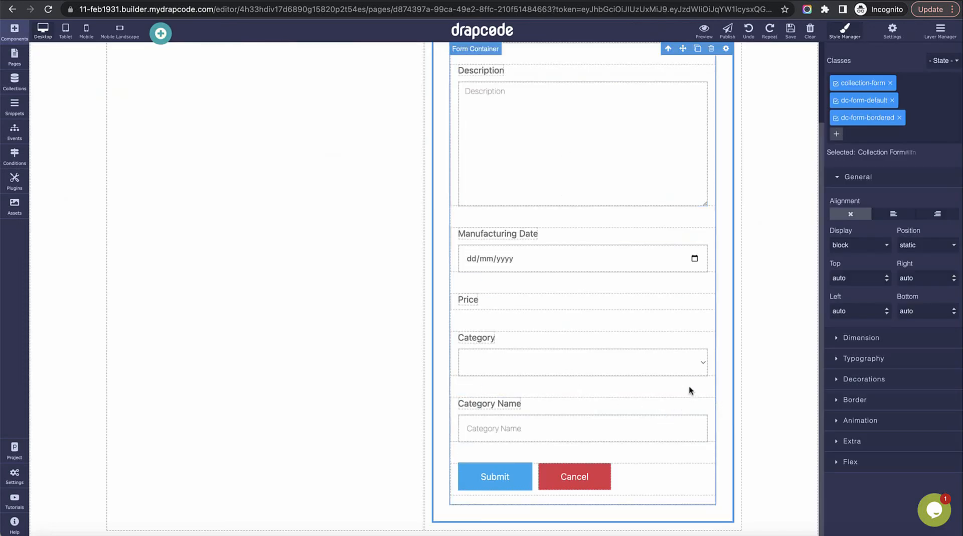
- Look up the Name value in the Category dropdown's settings and close them
click(694, 364)
click(701, 342)
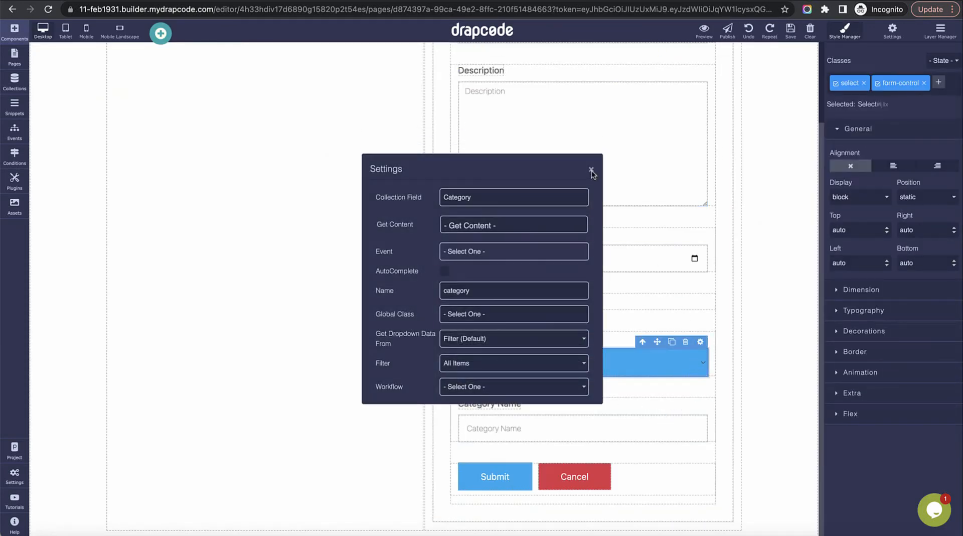
double_click(492, 285)
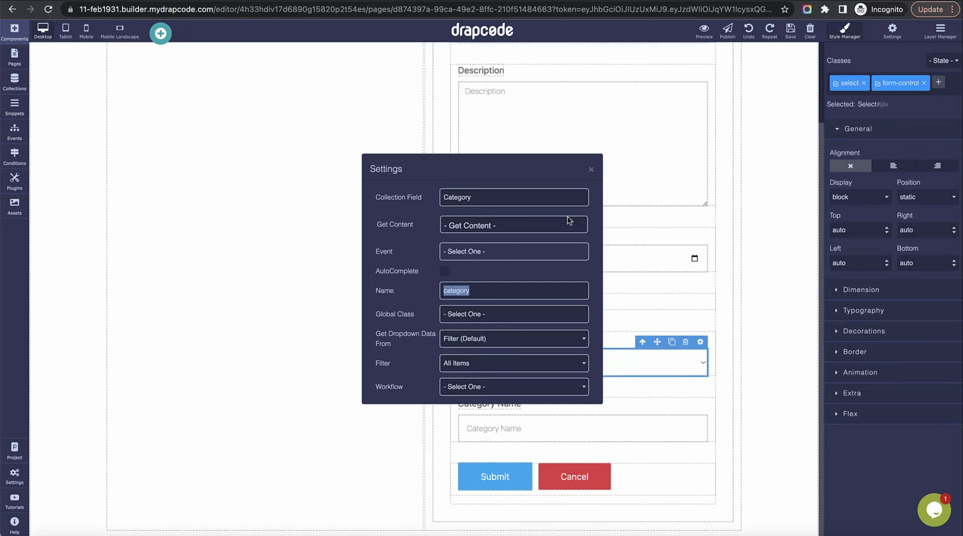
click(591, 170)
- Insert an Input component above the Category dropdown in the form and name it category
click(14, 30)
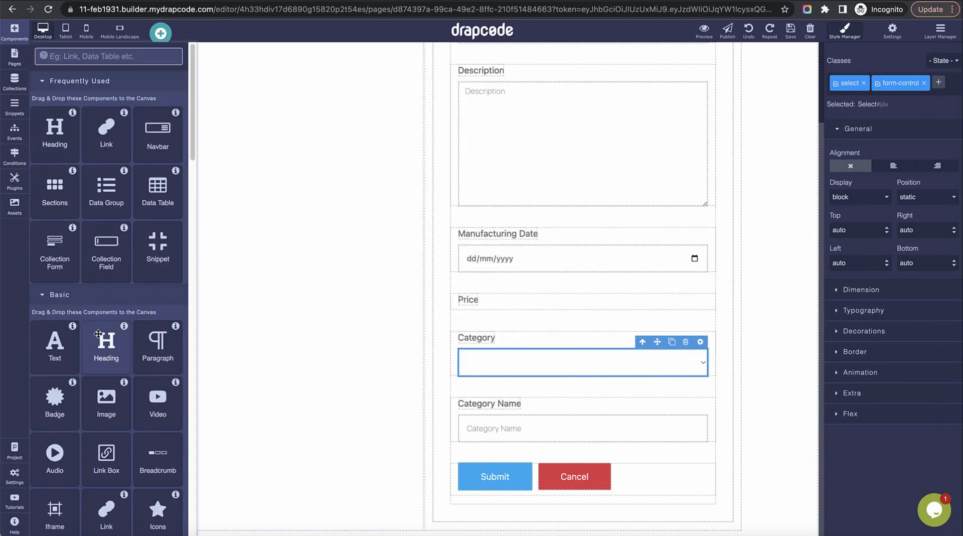
scroll(98, 332, down, 15)
scroll(95, 341, down, 2)
drag(106, 319, 566, 348)
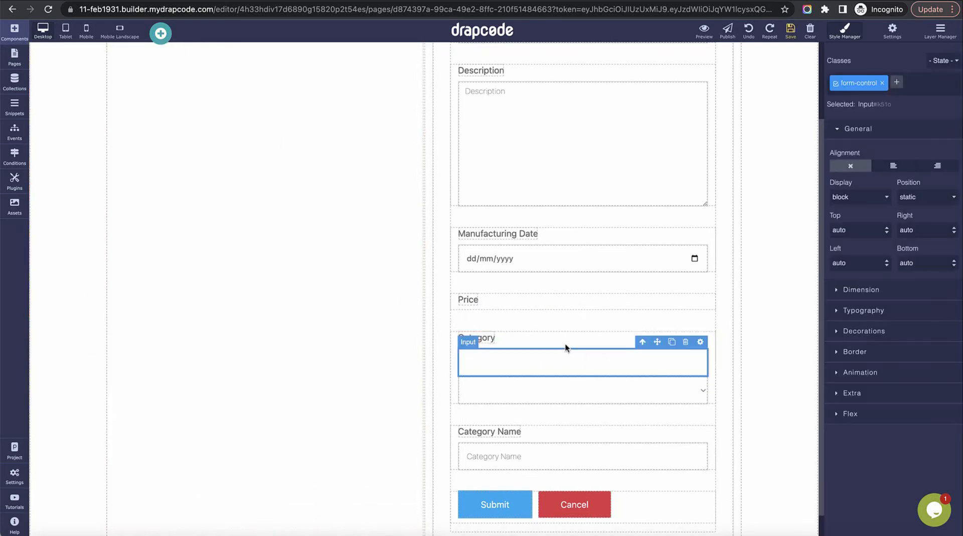
click(702, 346)
double_click(514, 270)
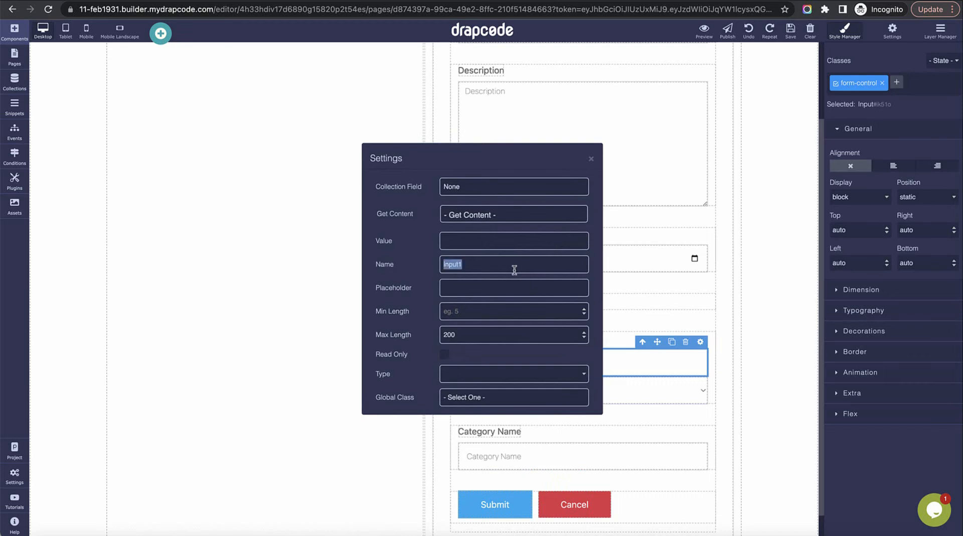
text(category)
- Give the new category input the fixed value ac640711-6ab0-4f5c-a34a-00fee00274ee
click(526, 216)
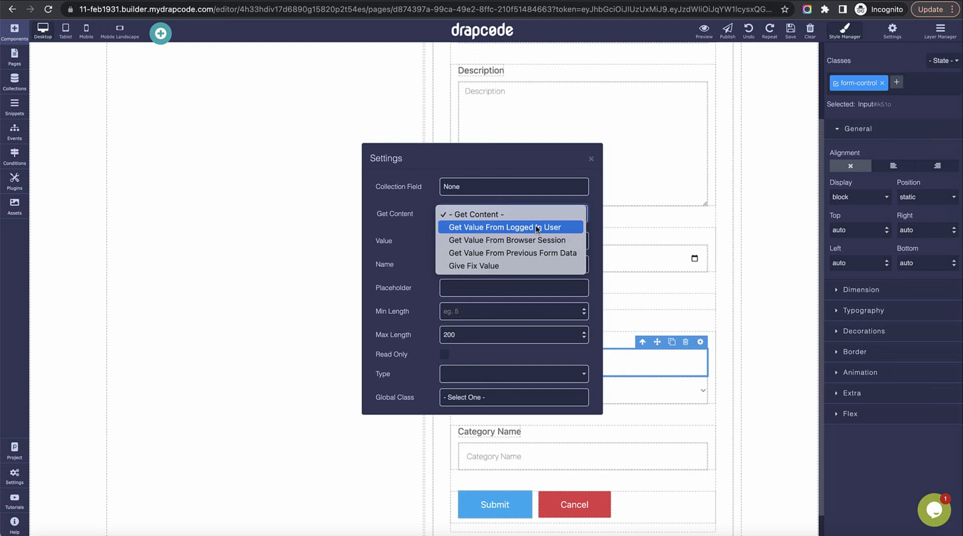
click(535, 265)
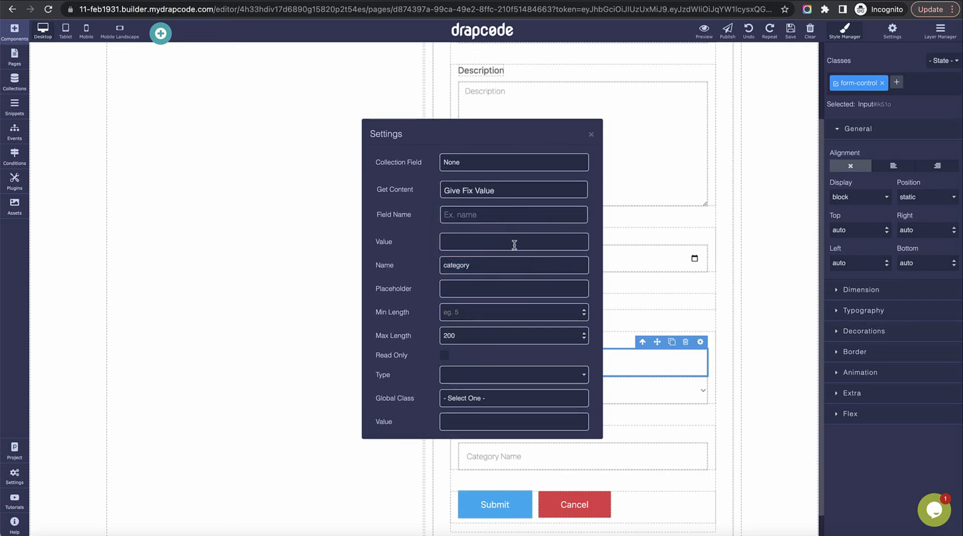
click(509, 417)
text(ac640711-6ab0-4f5c-a84a-00fee00274ee)
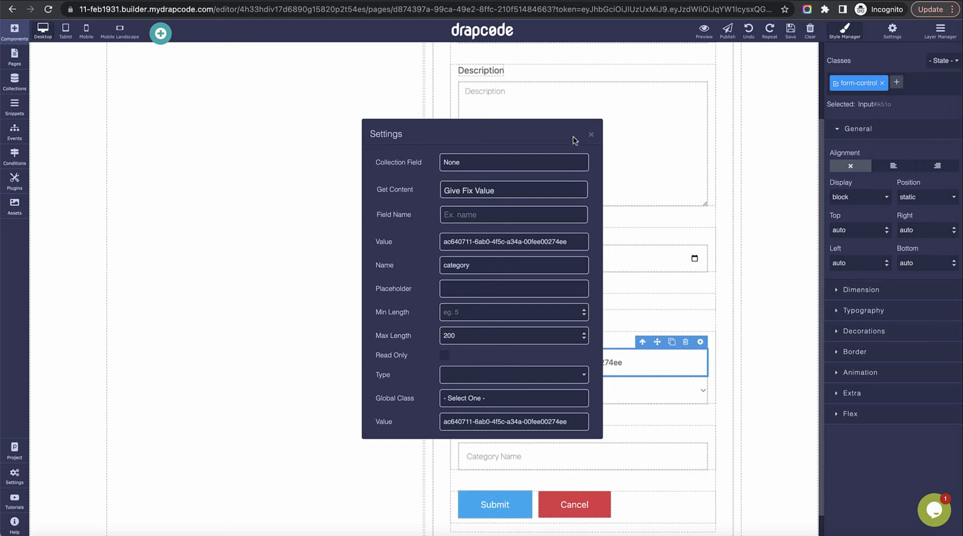
- Try the hidden type on the new category input, switch it back to text and close its settings
click(485, 375)
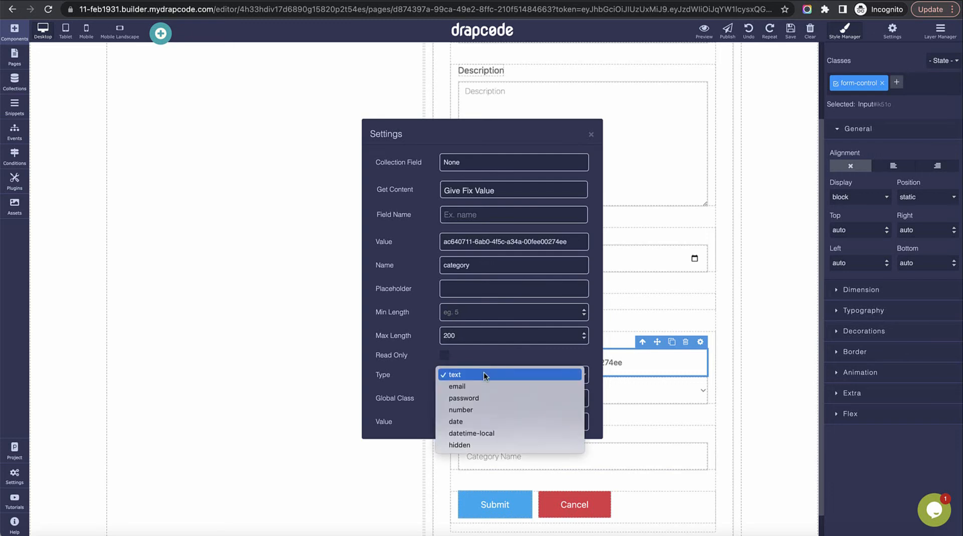
click(487, 444)
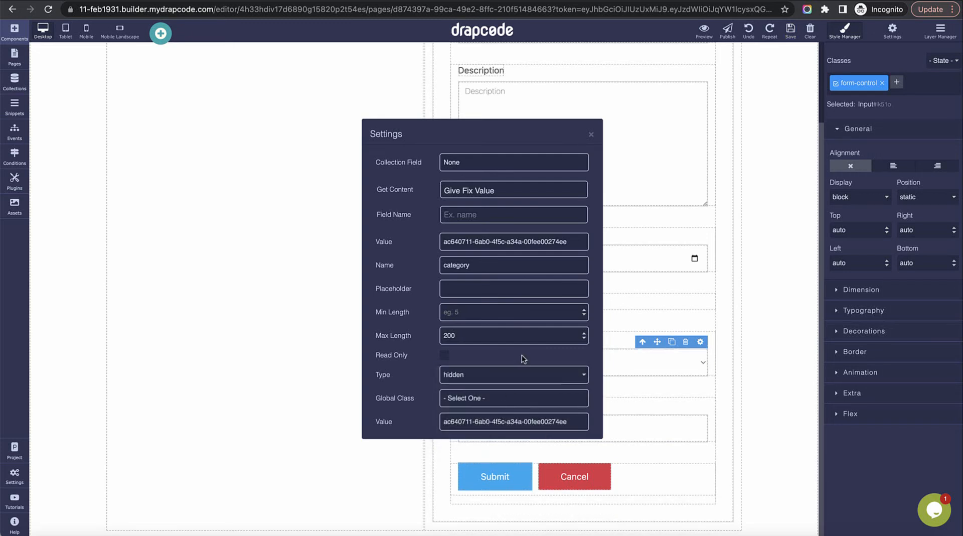
click(535, 374)
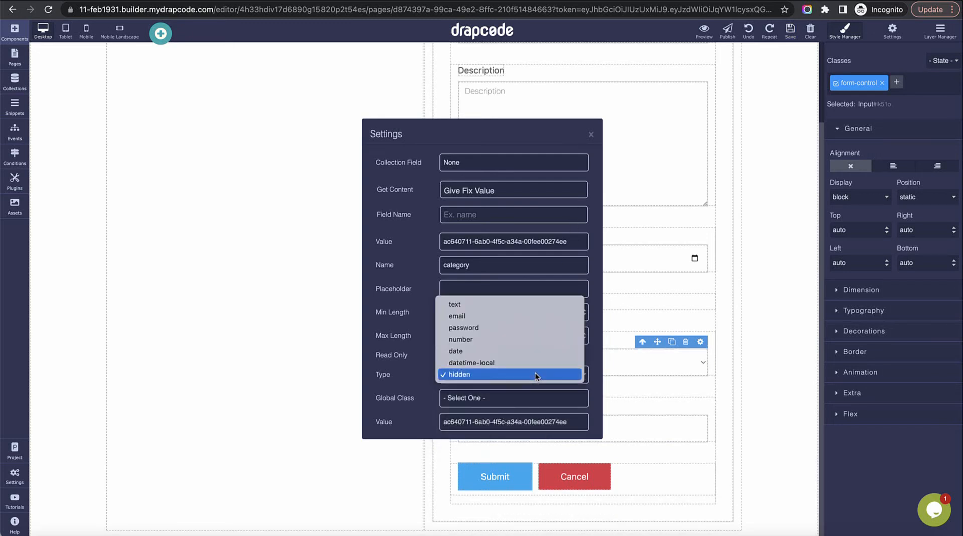
click(519, 303)
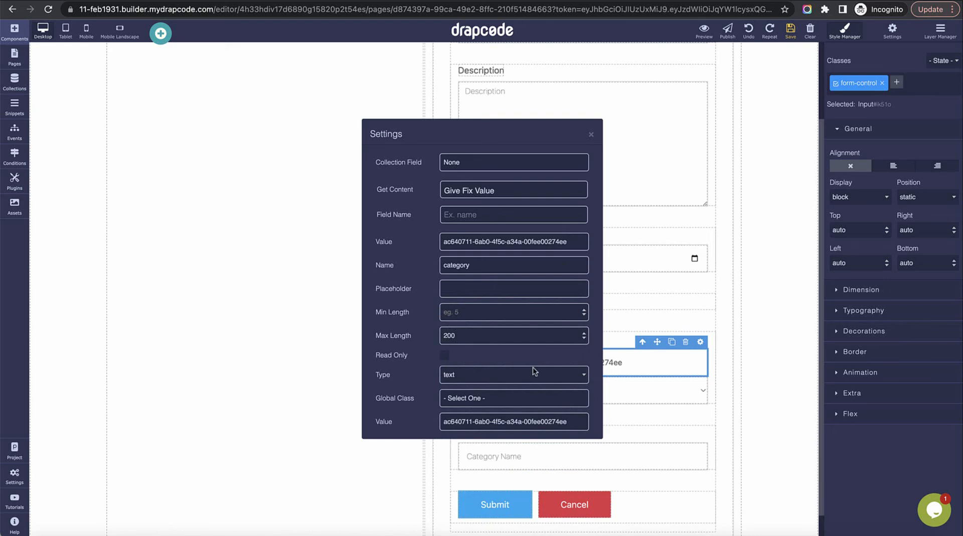
click(591, 134)
- Give the Category Name input the fixed value Category 1 and close its settings
click(652, 469)
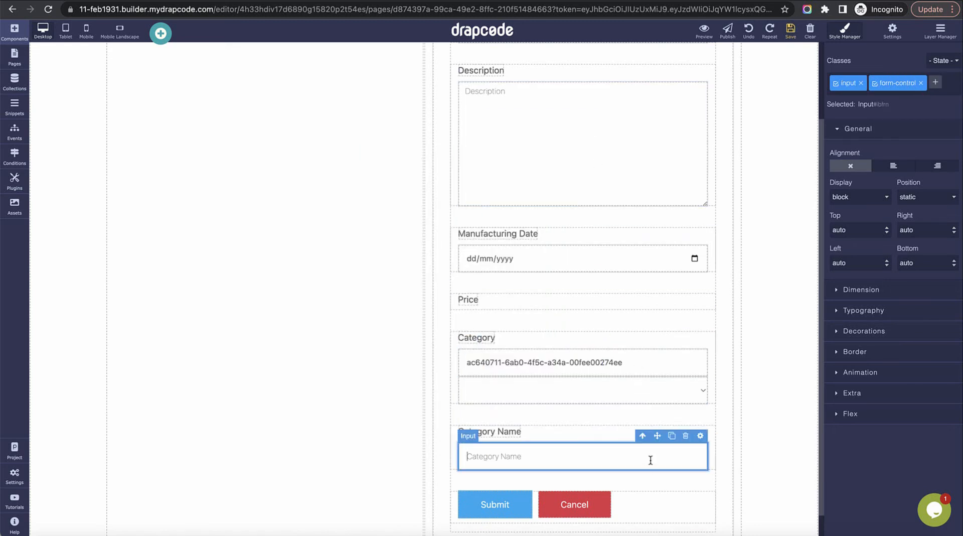
click(700, 435)
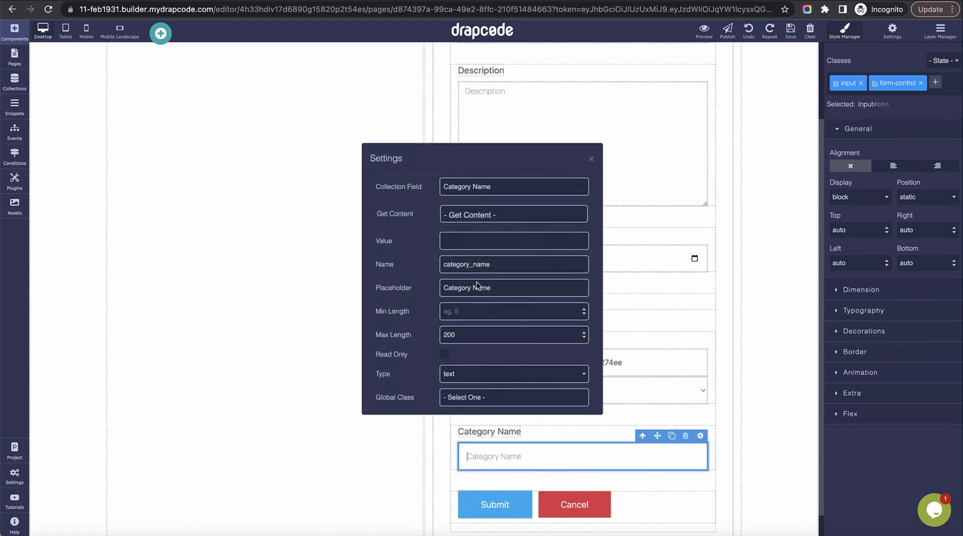
click(479, 215)
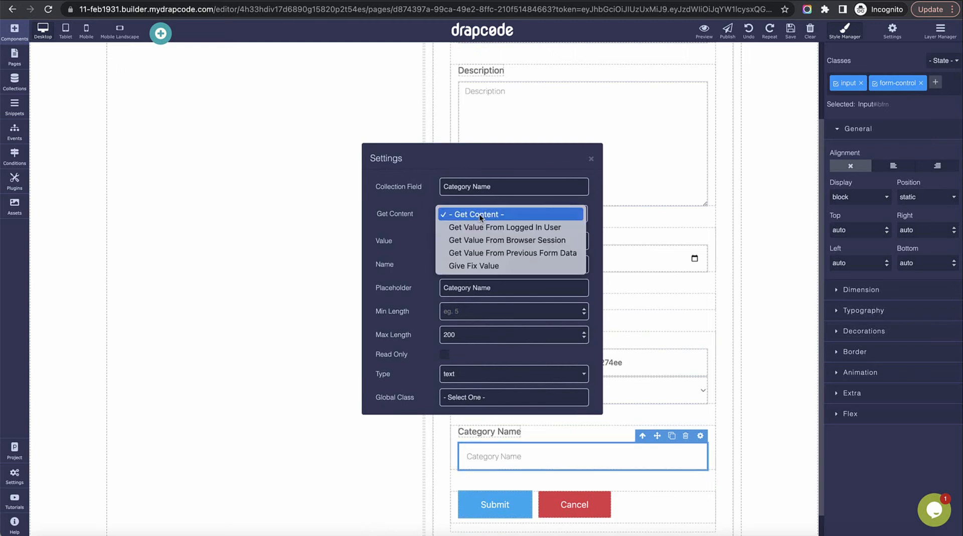
click(483, 267)
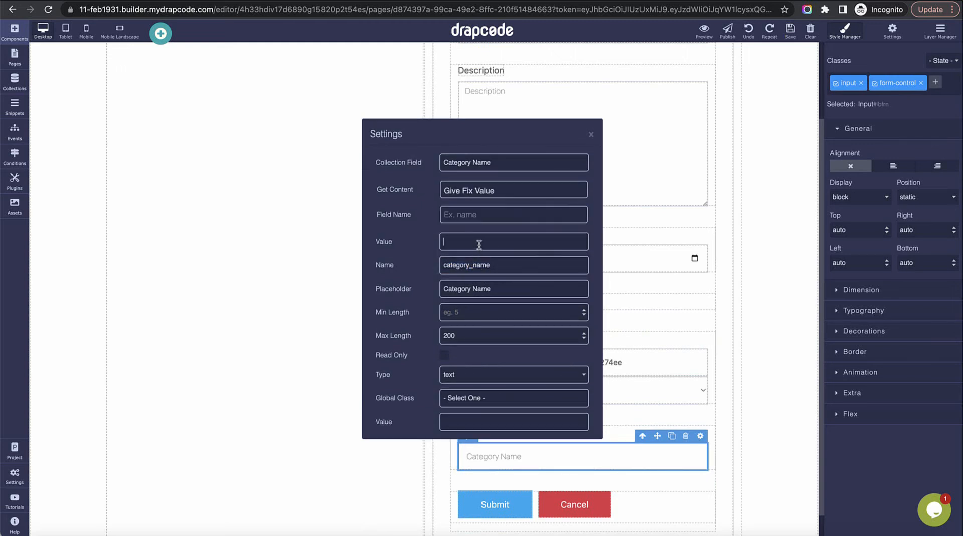
click(494, 422)
text(Category 1)
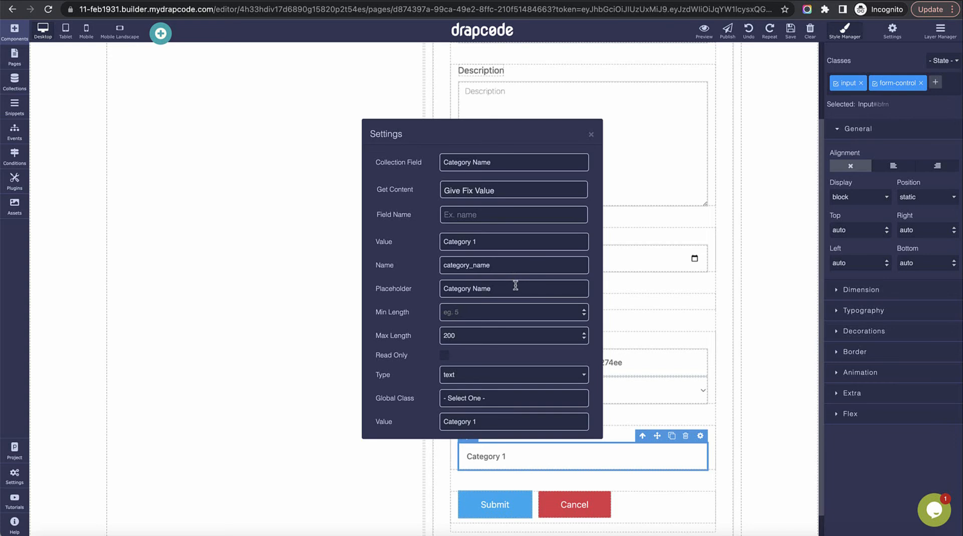
click(590, 135)
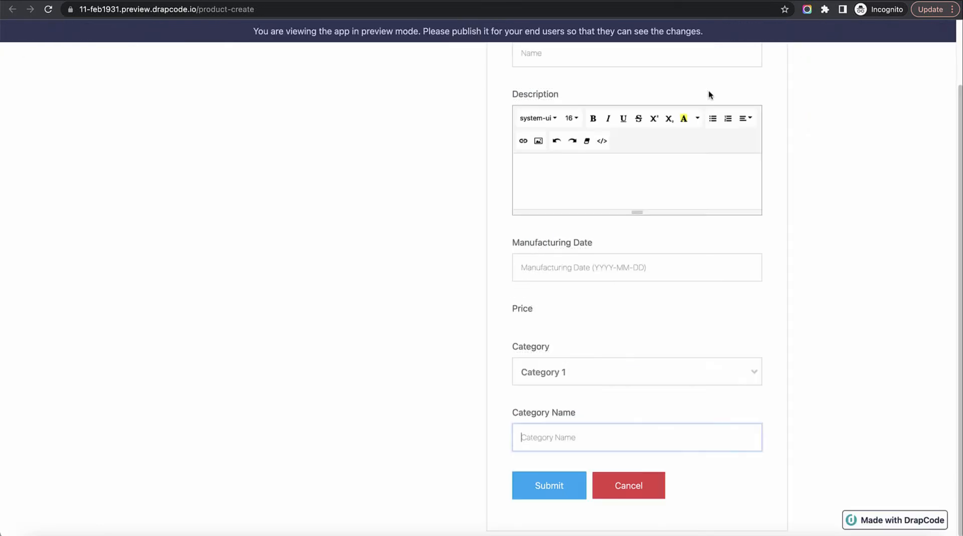
- Reload the Product Create preview and check the prefilled values of the Category and Category Name fields
click(49, 9)
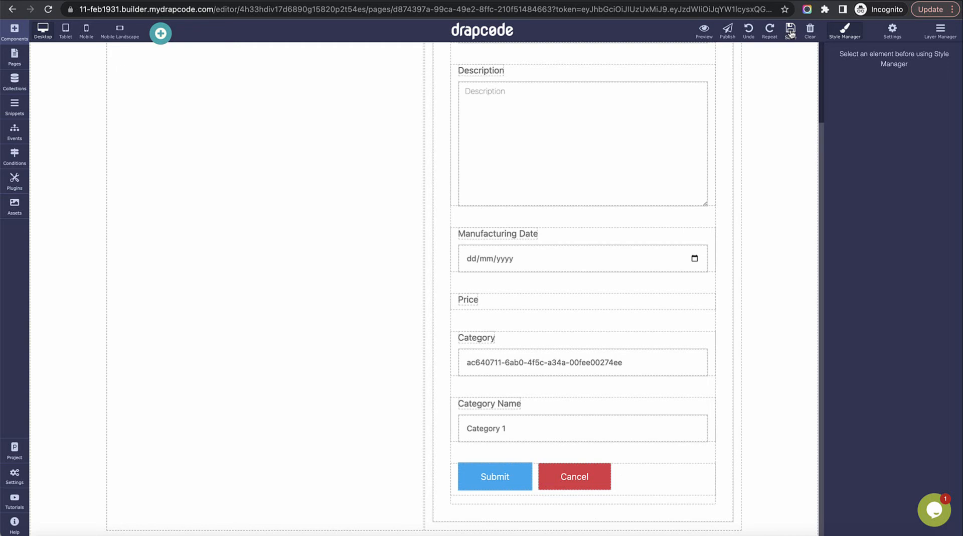
key(ctrl+Tab)
click(49, 10)
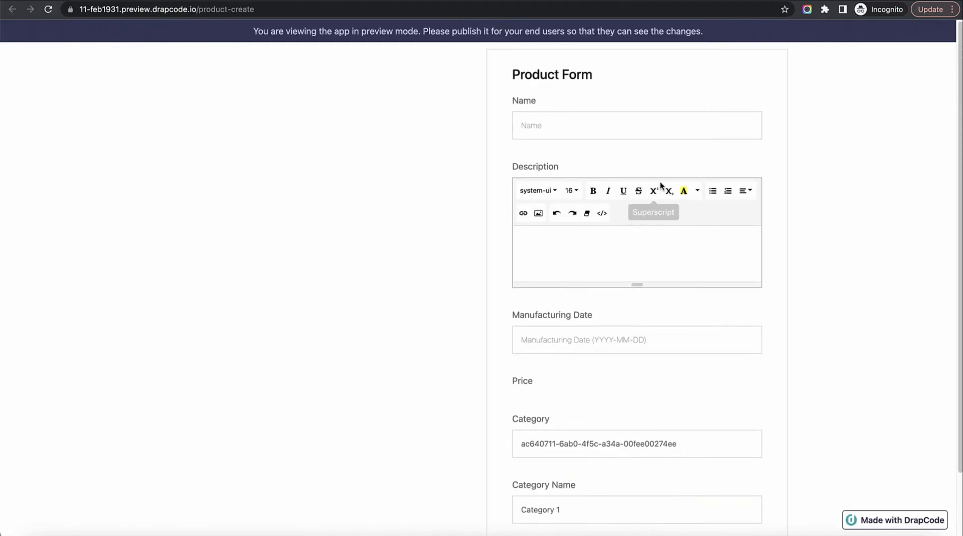
scroll(663, 206, down, 3)
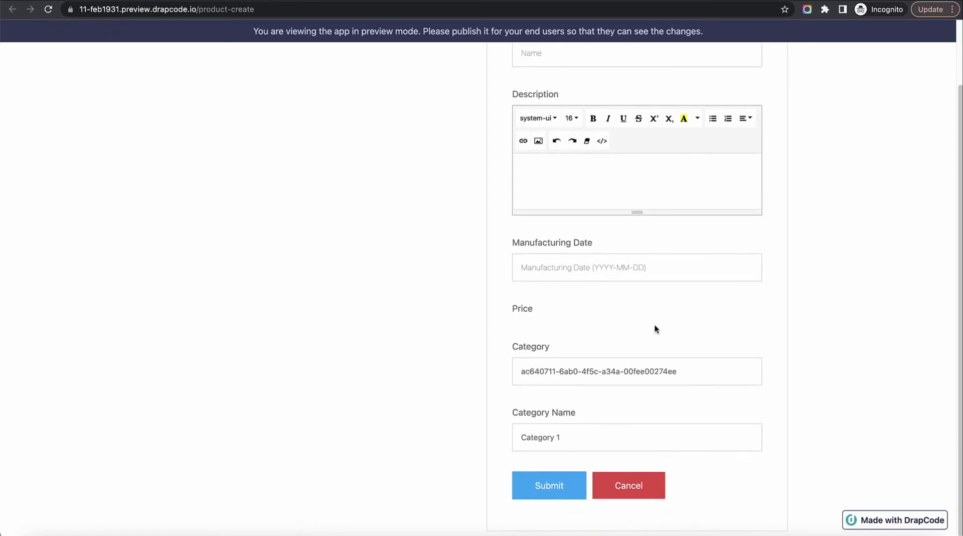
triple_click(607, 365)
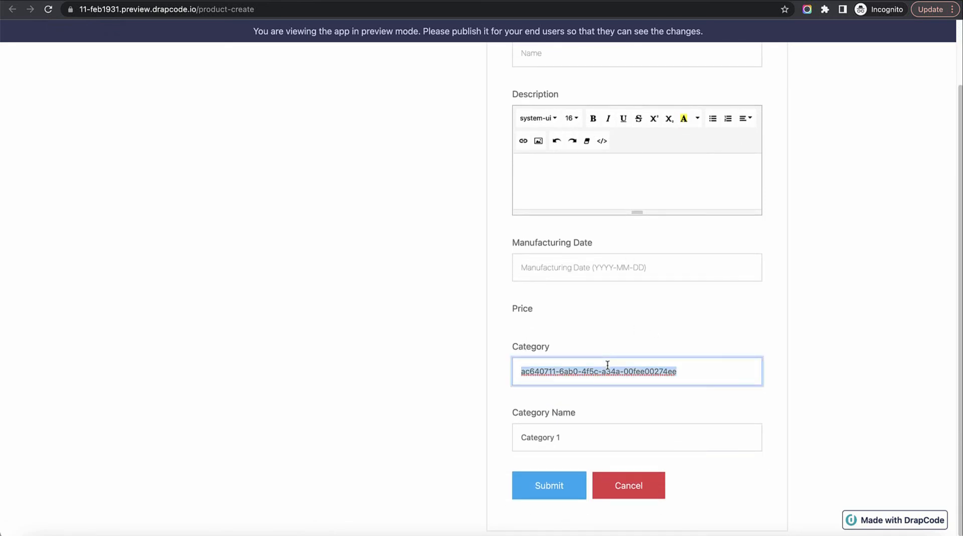
click(613, 436)
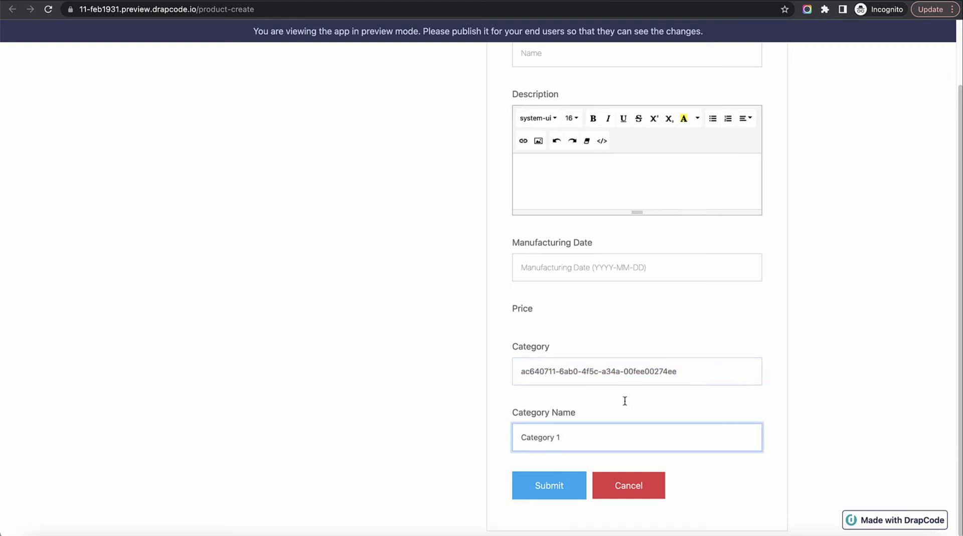
scroll(626, 382, up, 3)
- Back in the builder, set the category input's type to hidden and close its settings
key(ctrl+shift+Tab)
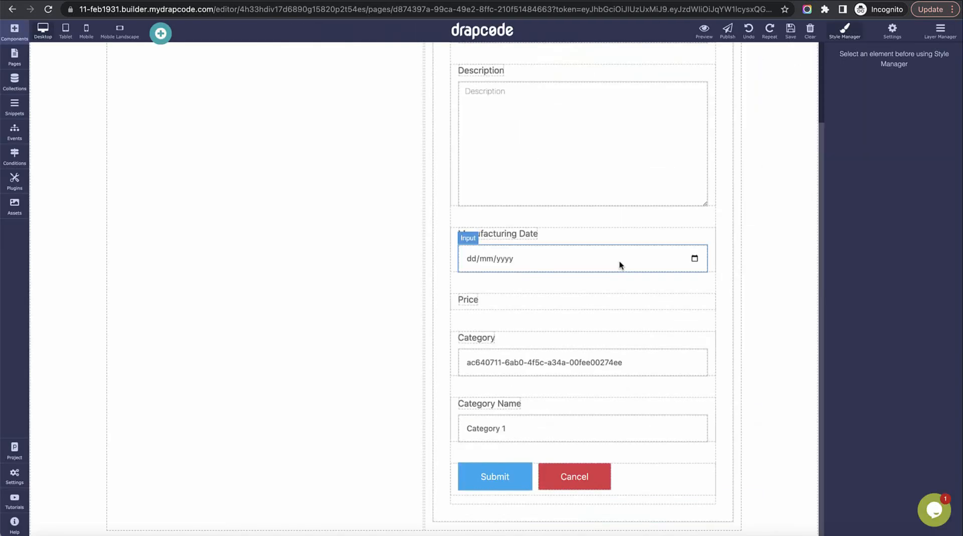
click(662, 362)
click(700, 342)
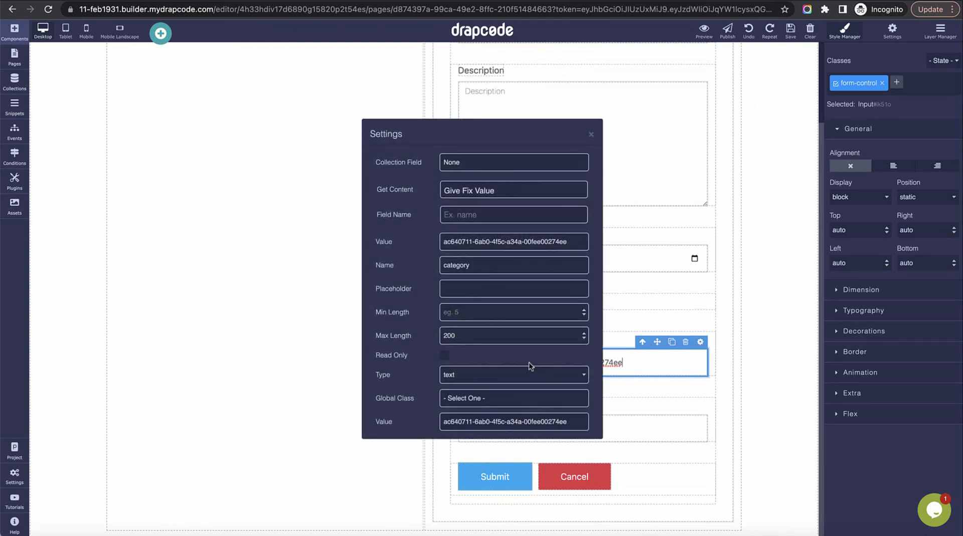
click(467, 402)
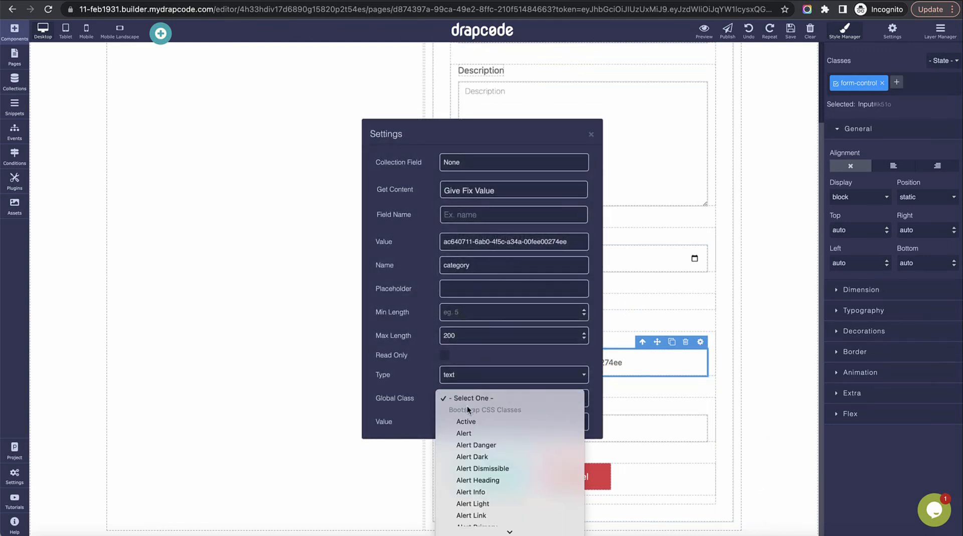
click(467, 375)
click(472, 376)
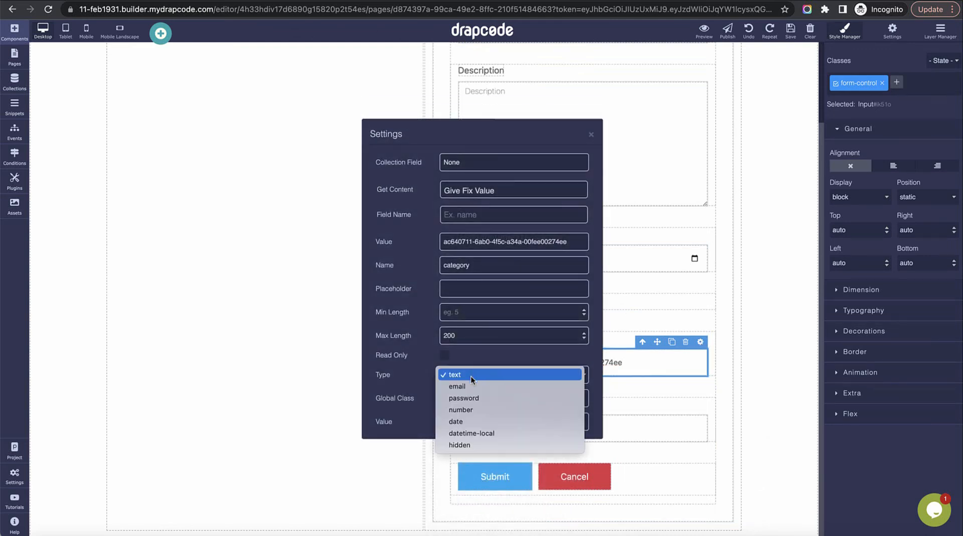
click(474, 448)
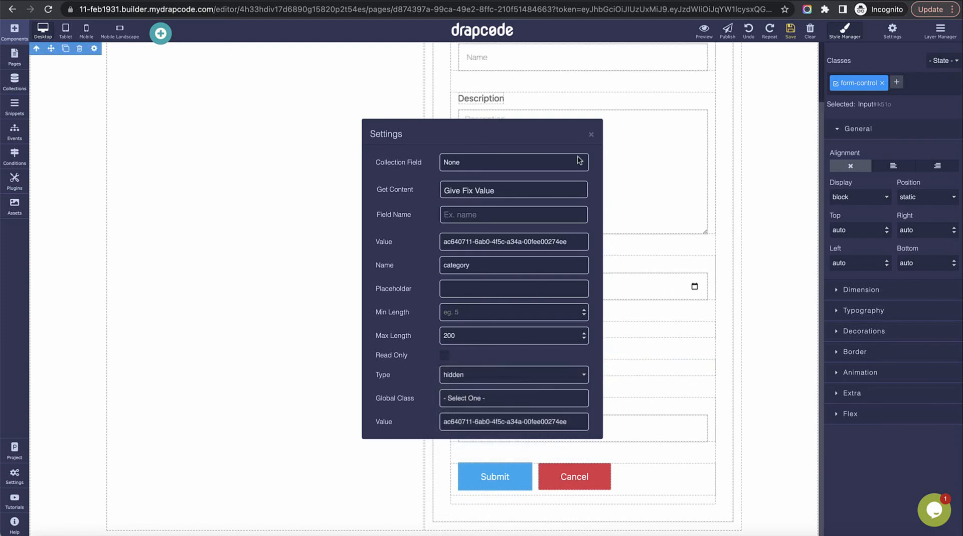
click(590, 134)
- Delete the Category and Price labels from the product form
click(486, 365)
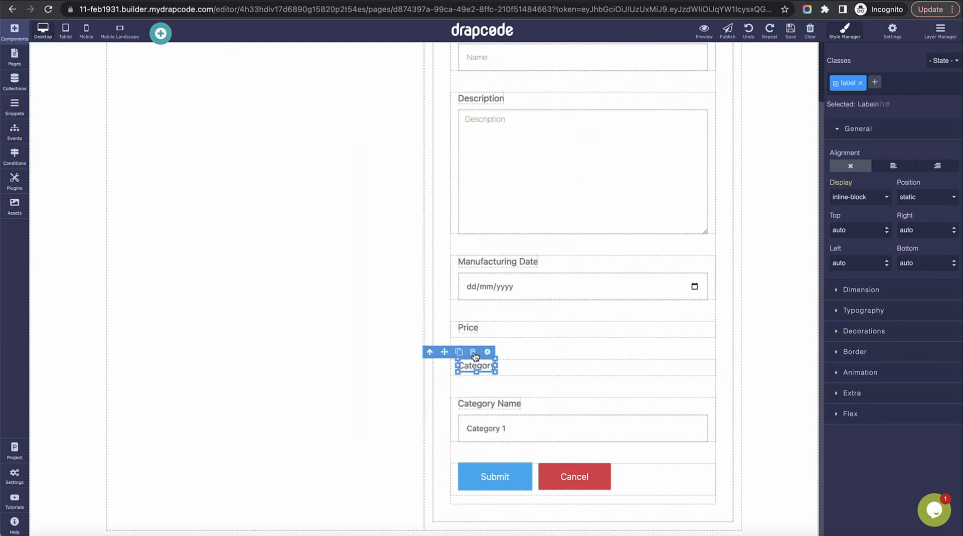
click(480, 351)
click(469, 346)
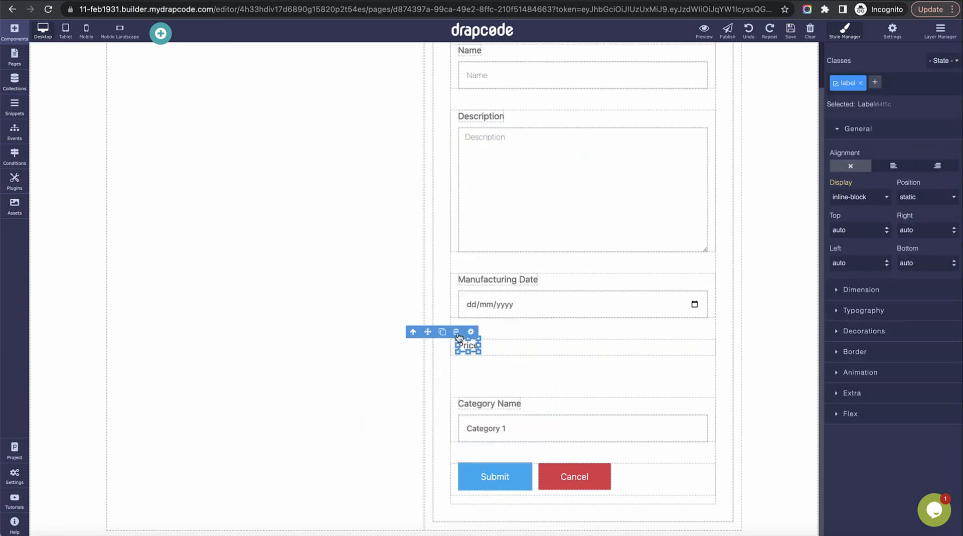
click(456, 331)
- Set the Category Name input's type to hidden, close its settings and delete the Category Name label
click(618, 426)
click(700, 407)
click(467, 374)
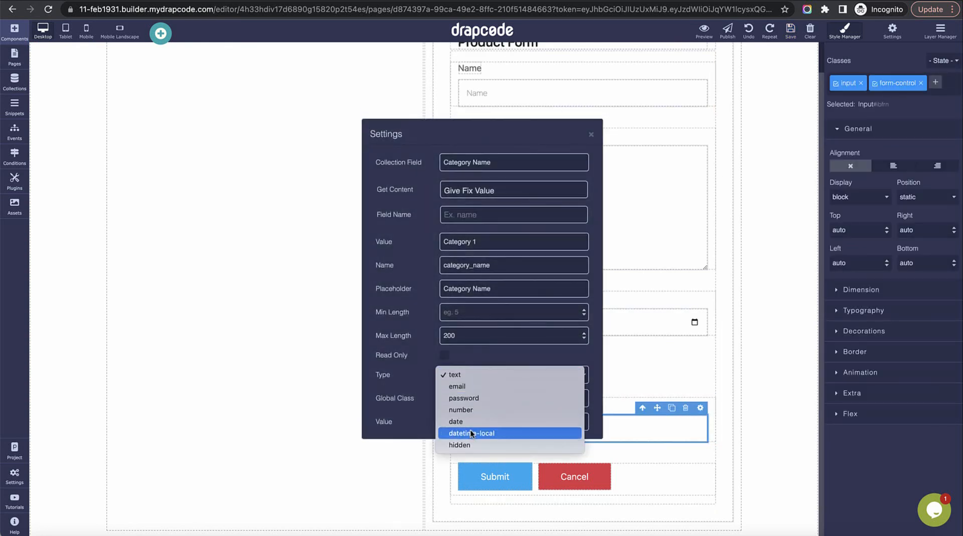
click(471, 443)
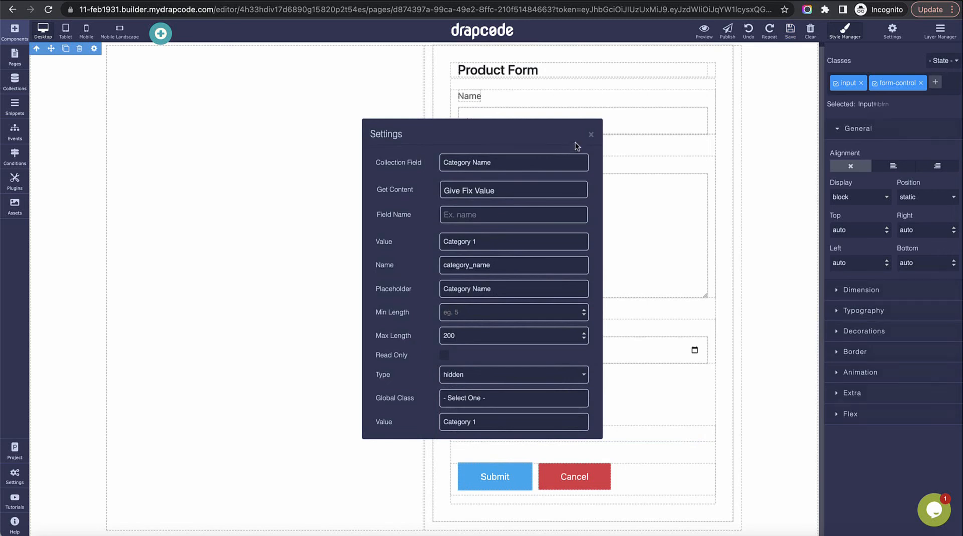
click(591, 134)
click(494, 429)
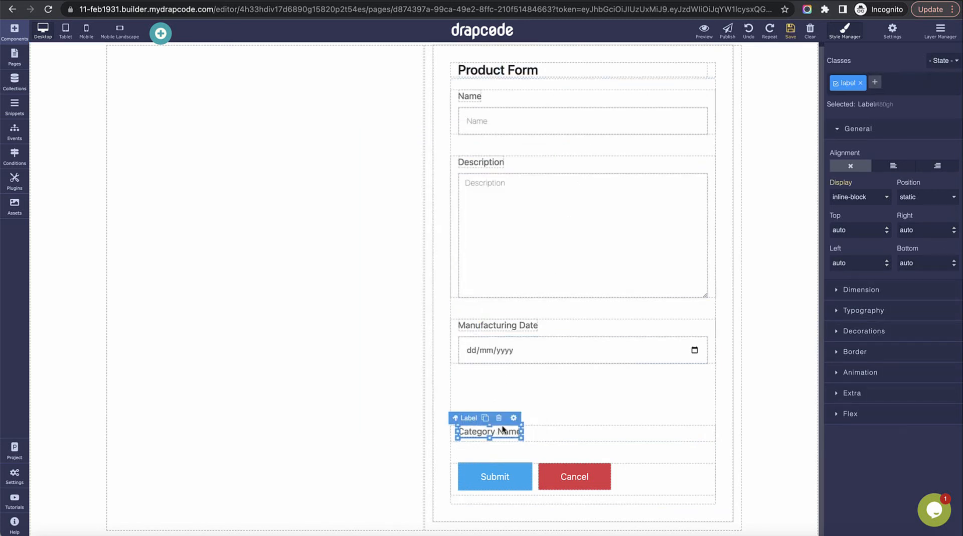
click(499, 416)
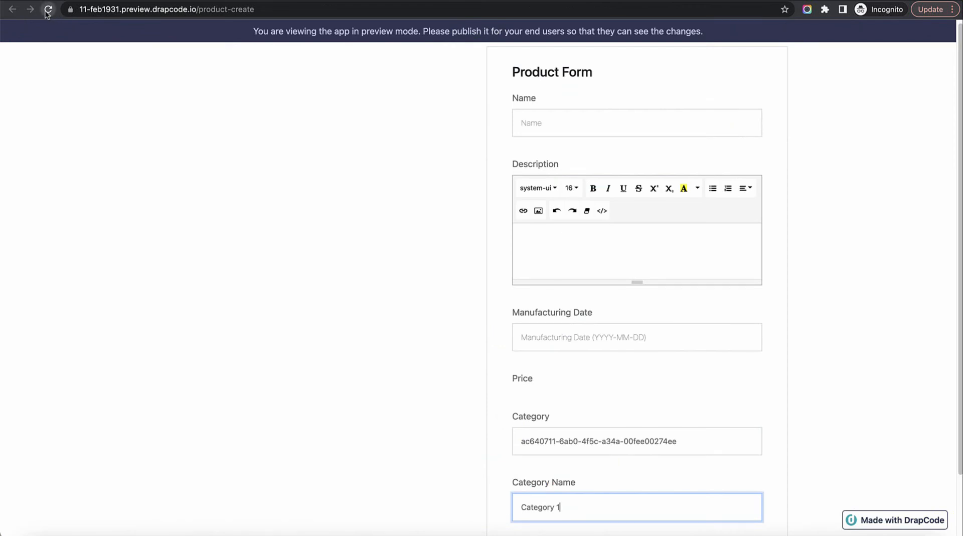
- Reload the Product Create preview and submit a product named Product Hidden Category with description test and manufacturing date 2022-10-22
click(47, 10)
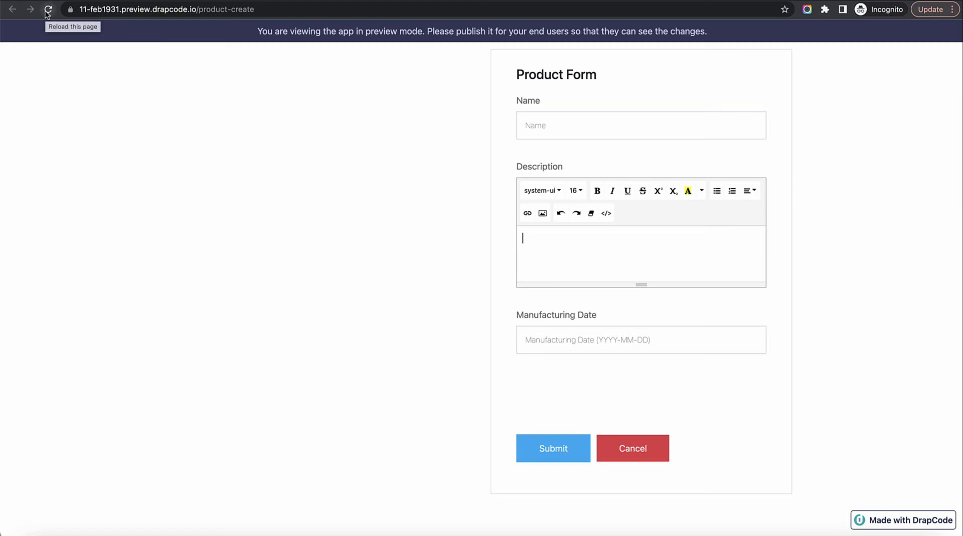
click(578, 131)
text(Product Hi)
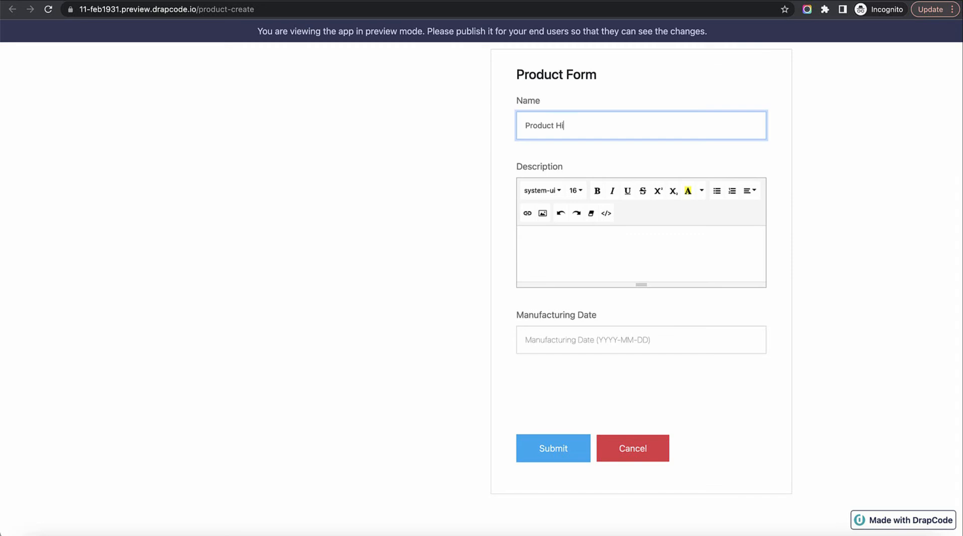
text(dden Category)
key(Tab)
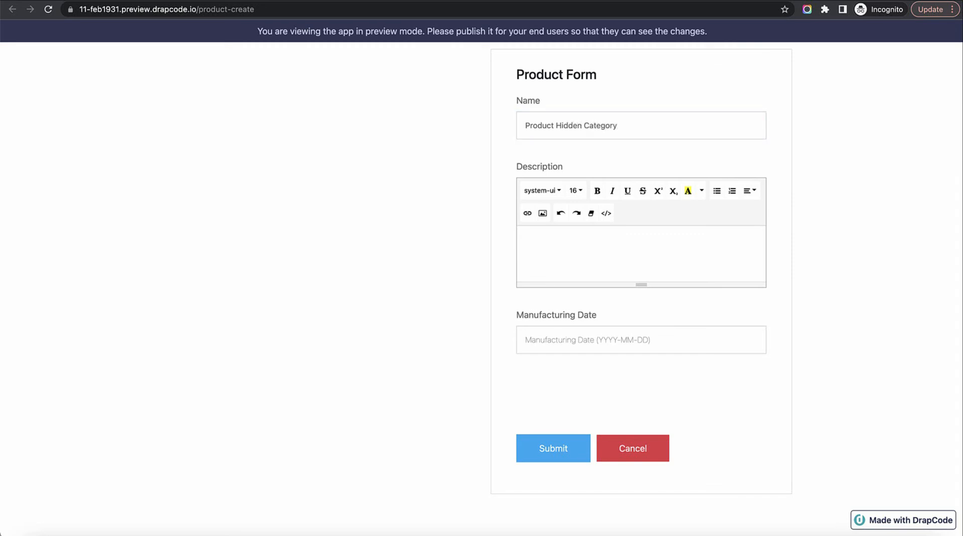
text(test)
key(Tab)
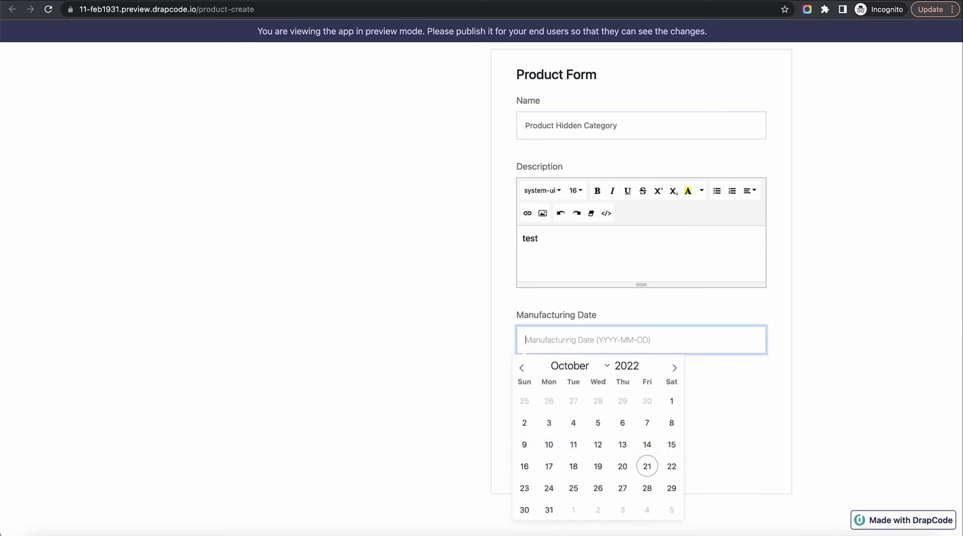
click(672, 466)
click(697, 418)
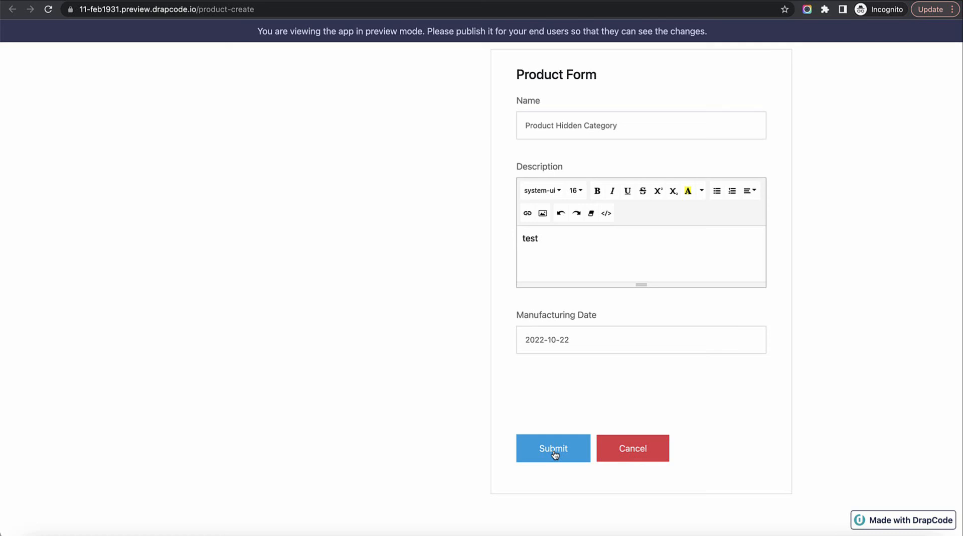
click(553, 451)
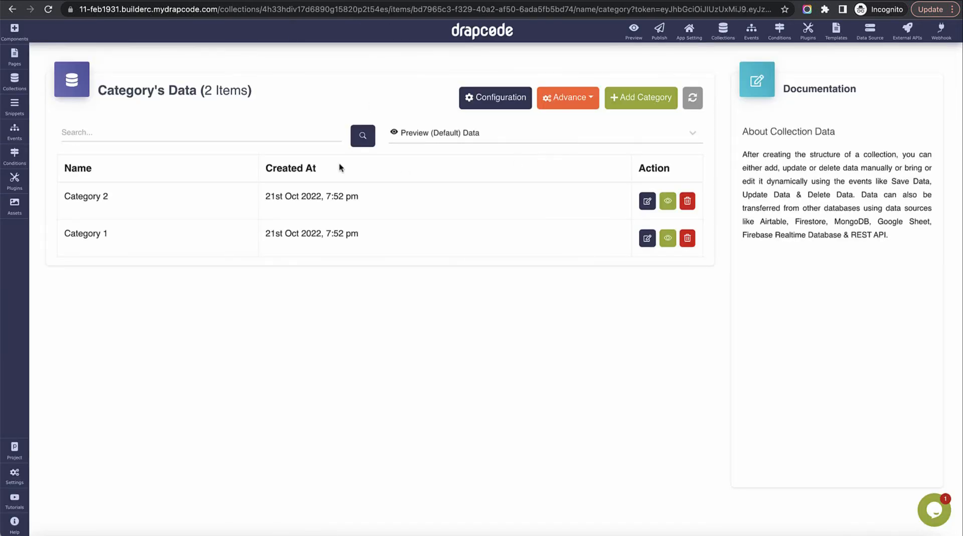
- Open the Product collection's data in the builder and check the price, category and category name of the Product Hidden Category record
click(14, 81)
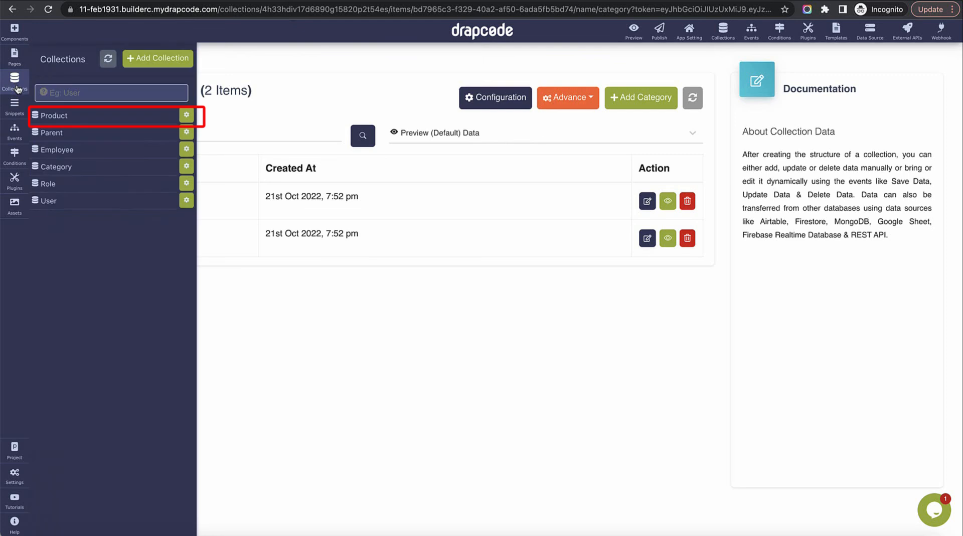
click(78, 118)
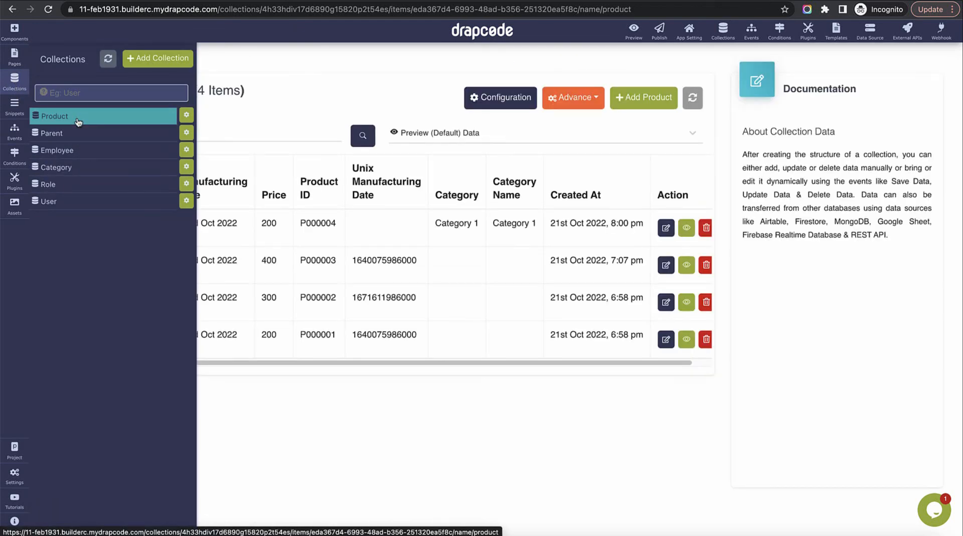
click(367, 230)
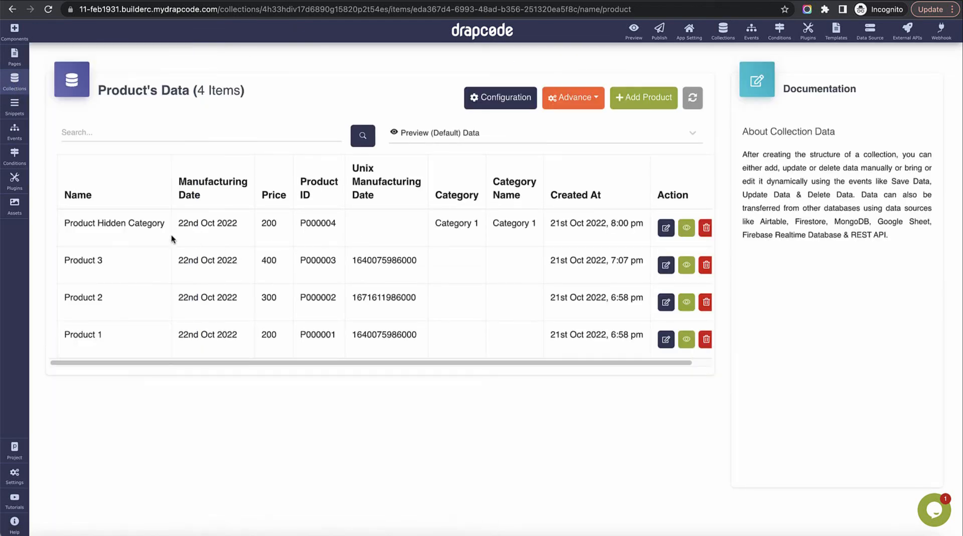
drag(63, 221, 592, 225)
double_click(269, 224)
drag(434, 223, 466, 237)
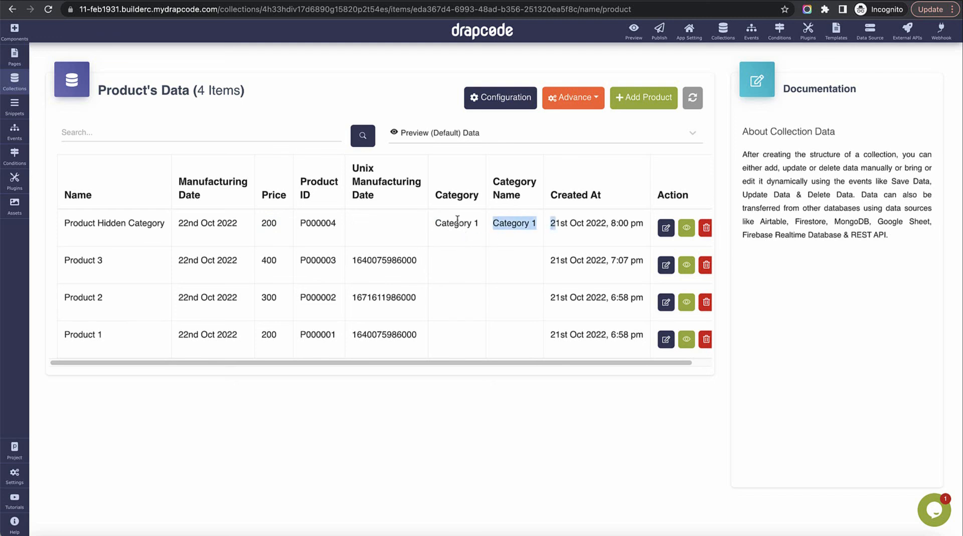
click(456, 222)
double_click(456, 223)
double_click(509, 227)
click(666, 228)
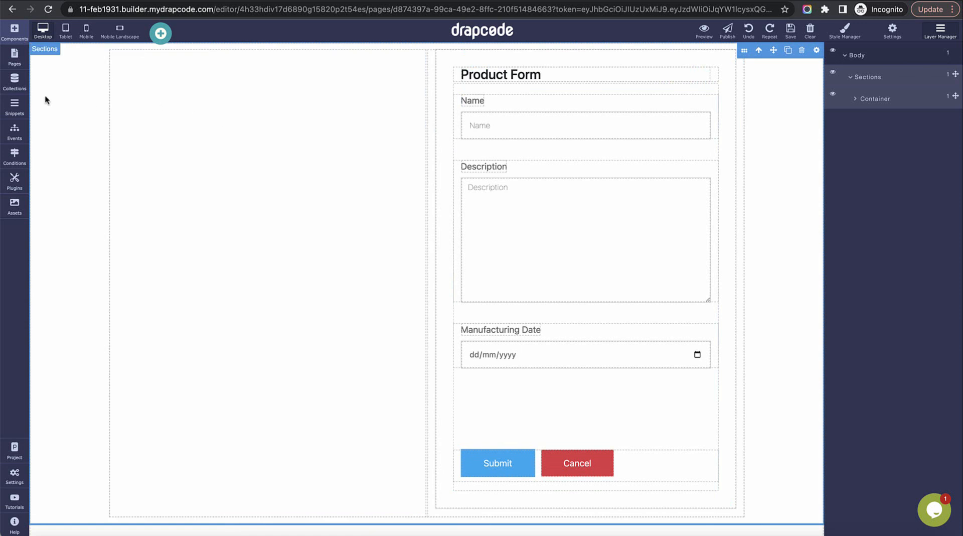
- Rename the Category 1 record in the Category collection to Category 1111111 and save the update
click(15, 80)
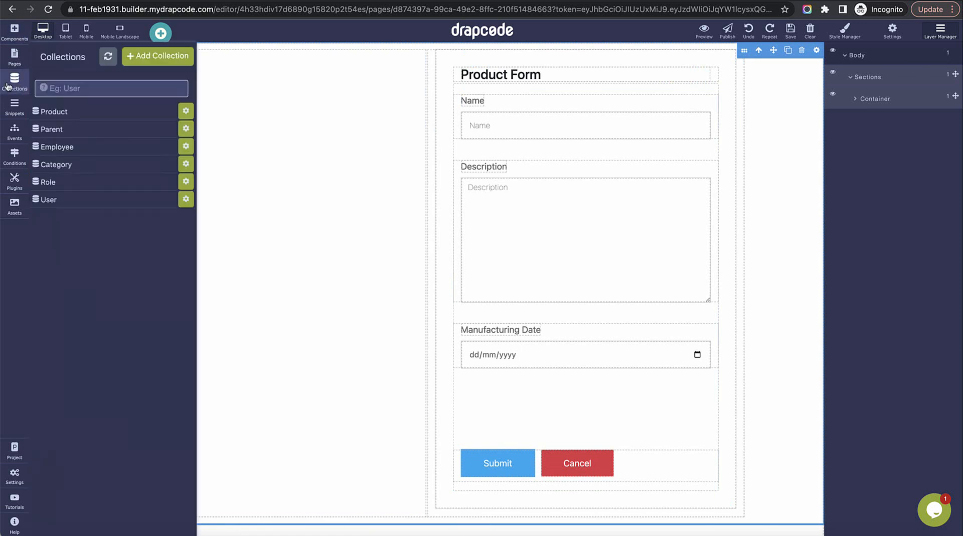
click(88, 170)
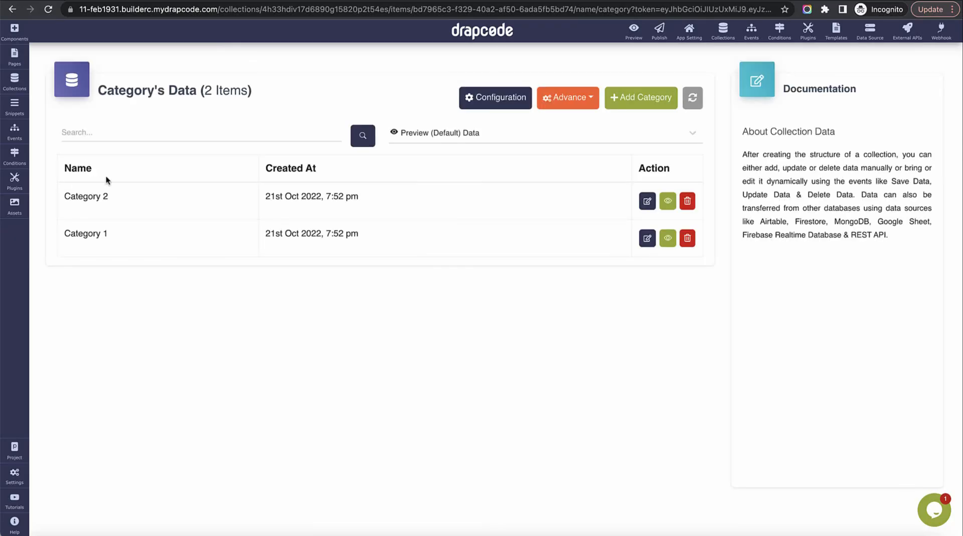
drag(105, 243, 115, 237)
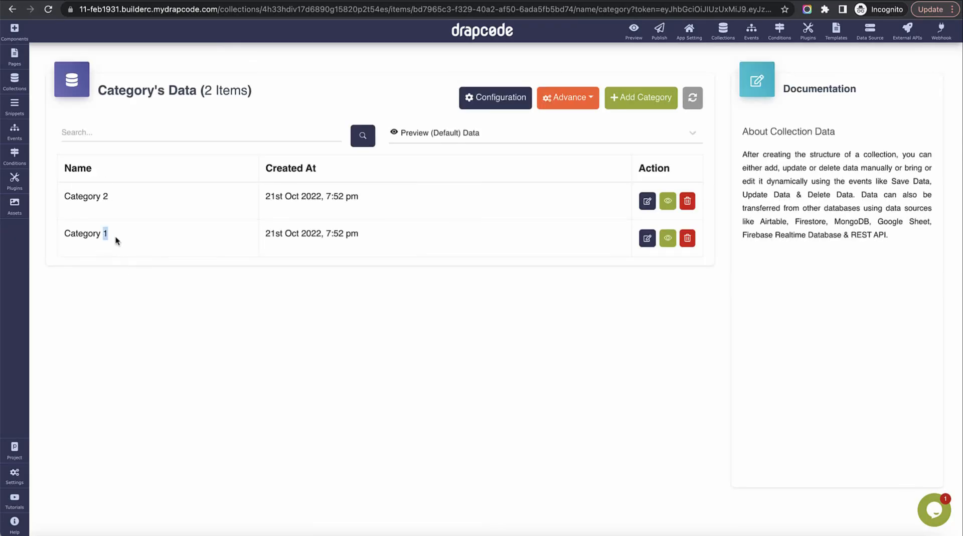
click(648, 240)
click(245, 134)
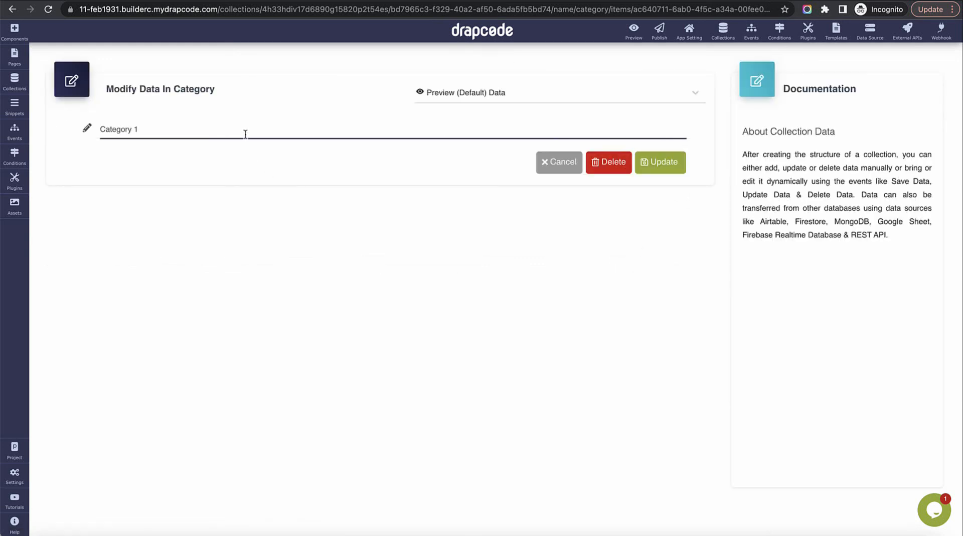
text(111111)
click(661, 173)
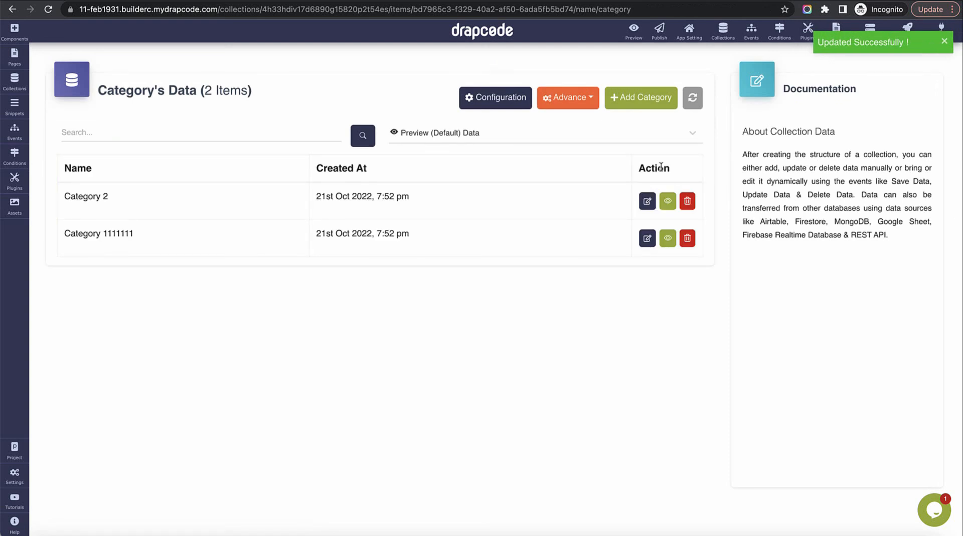
- Return to the Product collection's data and compare the Category reference with the Category Name text and Price of the Product Hidden Category record
click(14, 80)
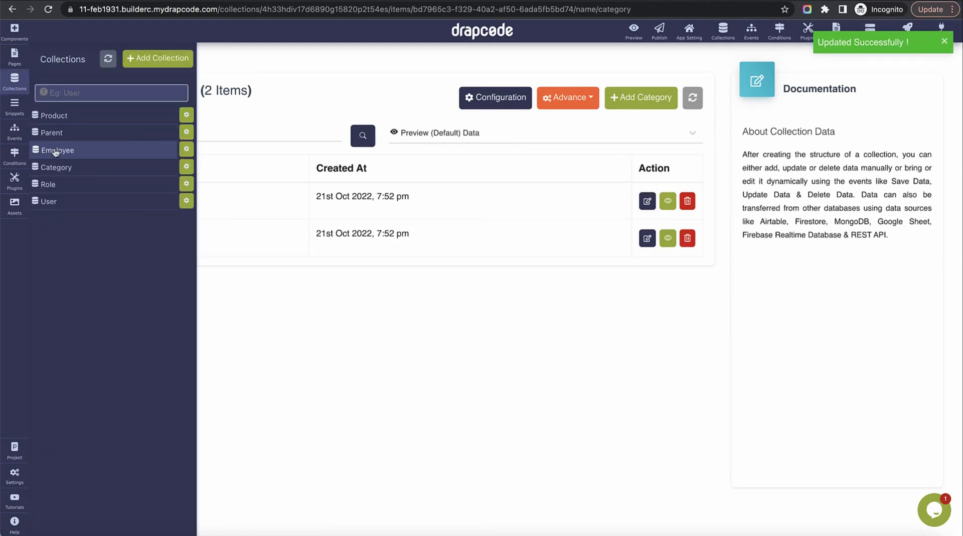
click(54, 116)
scroll(673, 369, left, 2)
drag(434, 223, 500, 224)
triple_click(495, 224)
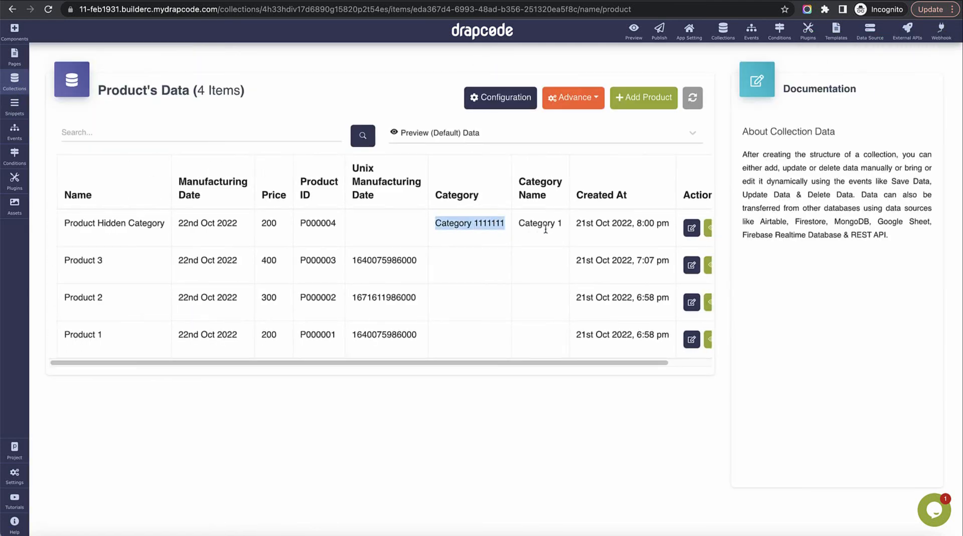
triple_click(545, 227)
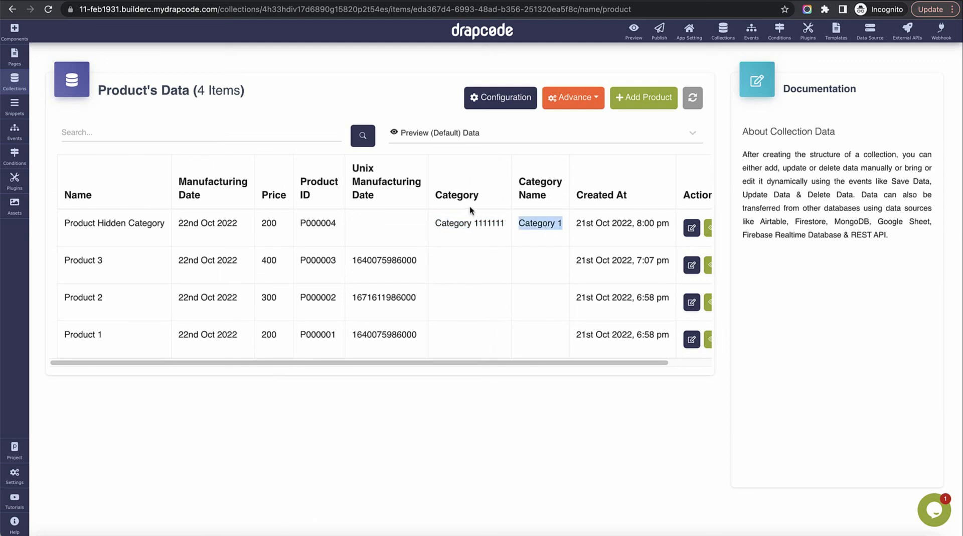
drag(433, 194, 472, 223)
triple_click(473, 224)
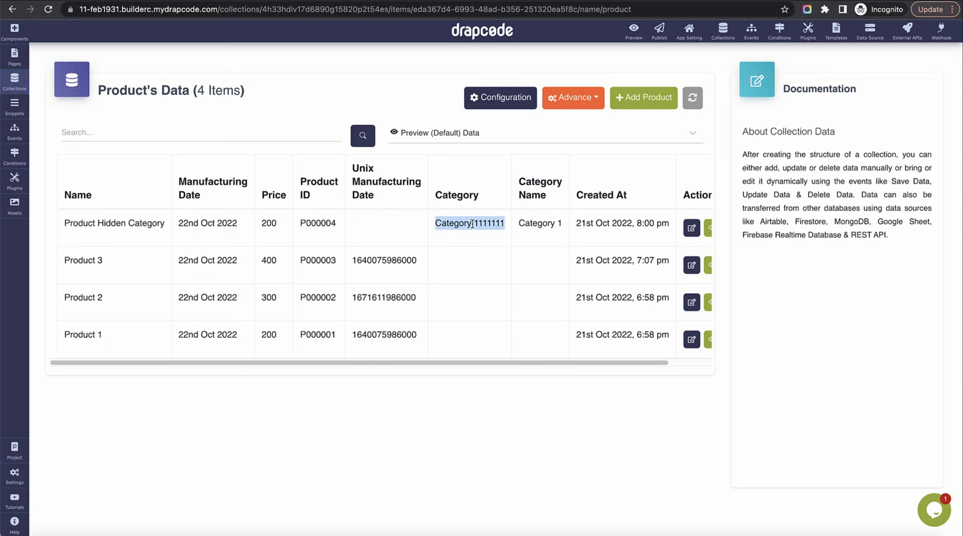
drag(520, 182, 554, 225)
double_click(271, 223)
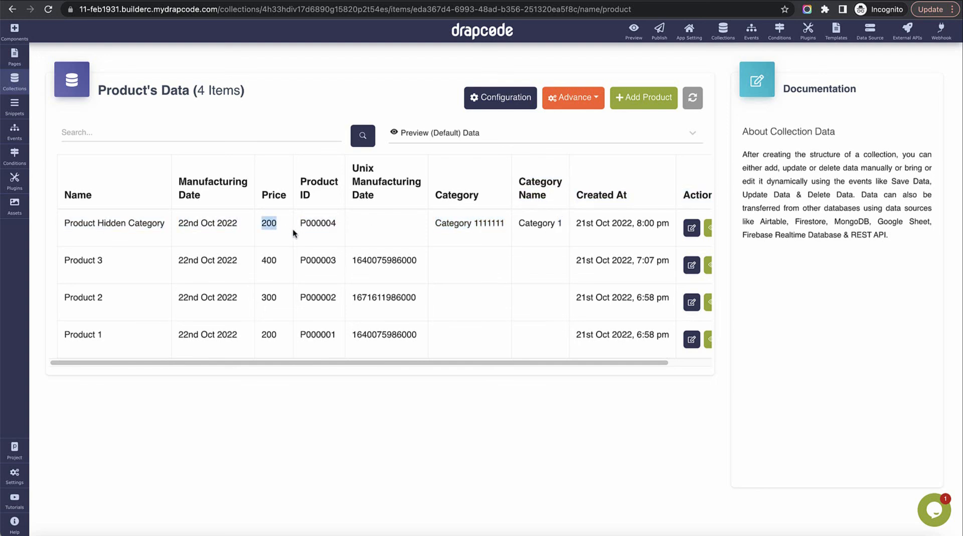